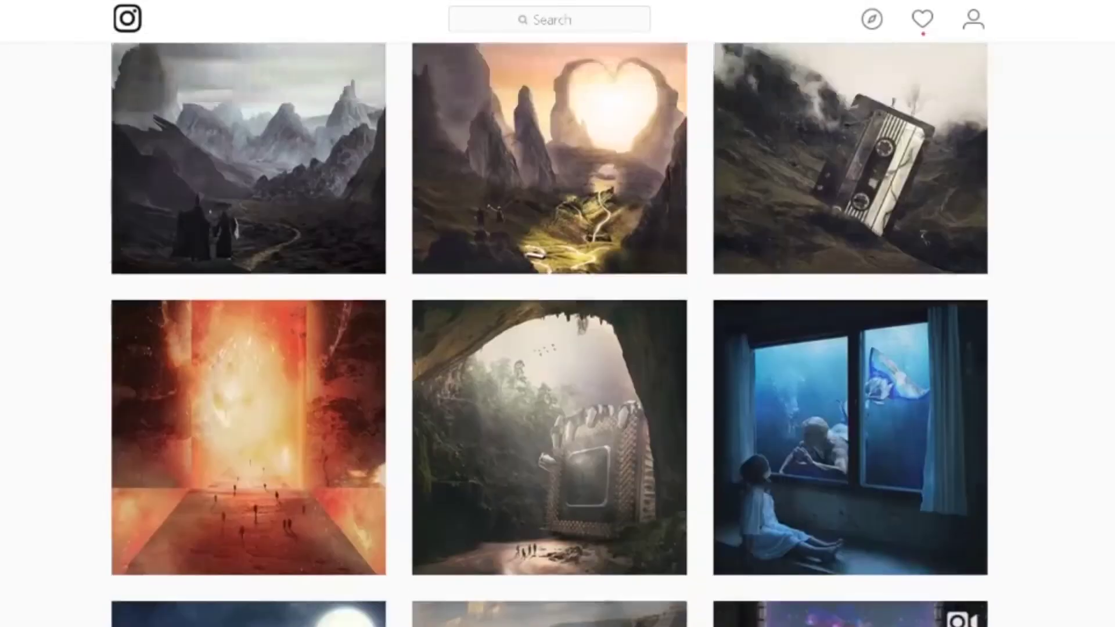
Step: Drag the background_20_by_suntwirl sand photo from the Ballerina folder into Photoshop to open it
scroll(556, 104, "up", 15)
left_click_drag(559, 141, 428, 144)
left_click_drag(283, 110, 341, 513)
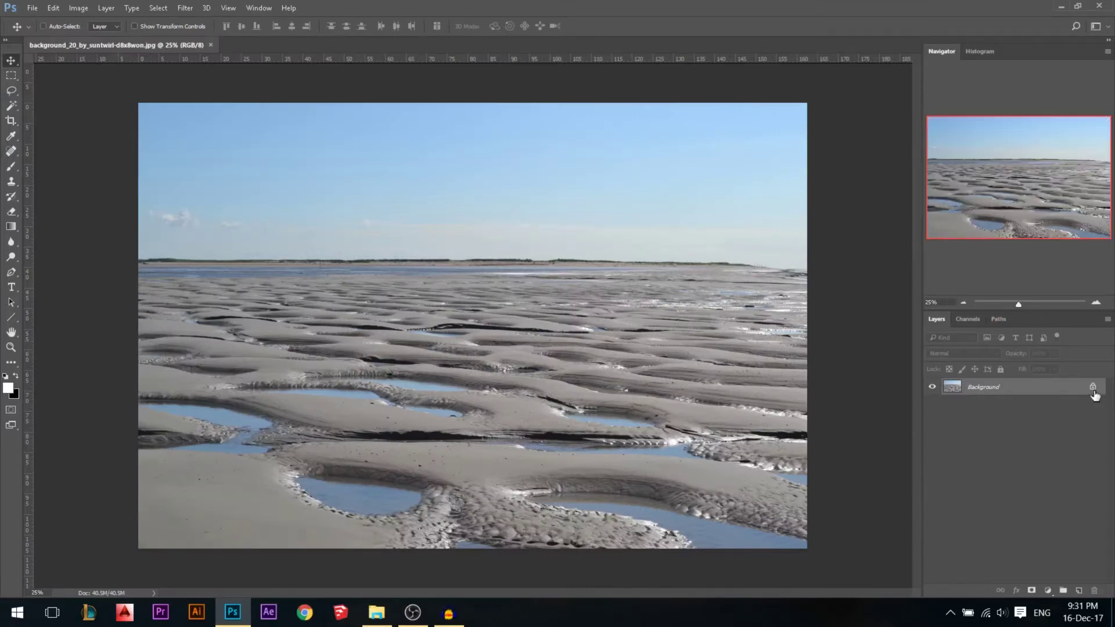
Step: Unlock the Background layer and squash the sand photo downward from the top
left_click(1093, 387)
key("ctrl+t")
left_click_drag(473, 104, 480, 302)
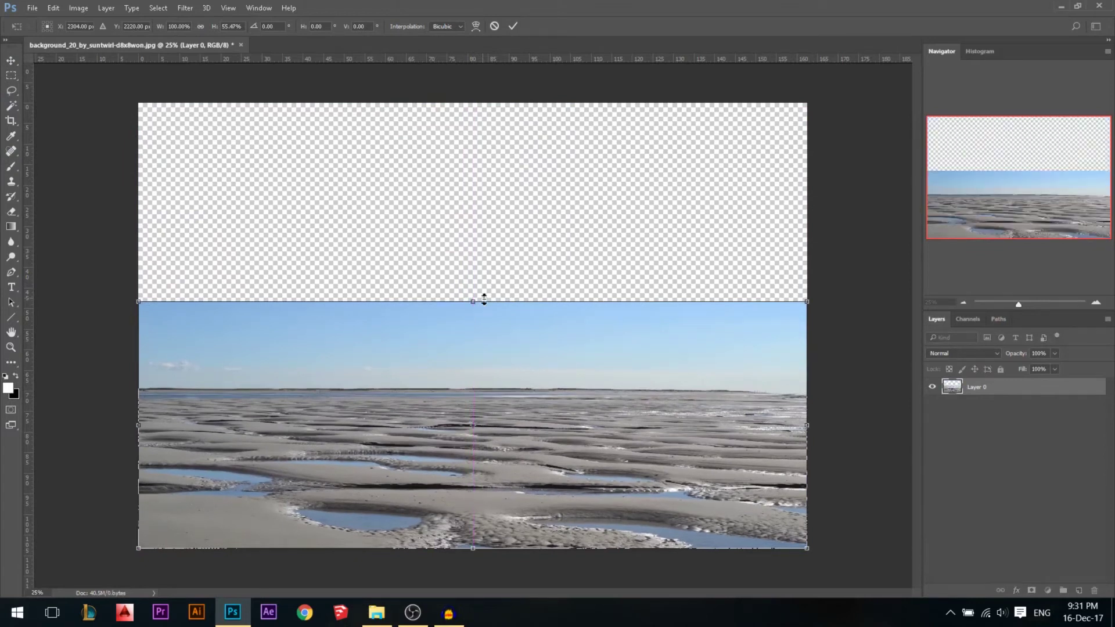
key("Return")
Step: Marquee the sky band above the sand and delete it
left_click(12, 75)
left_click_drag(391, 372, 855, 397)
key("Delete")
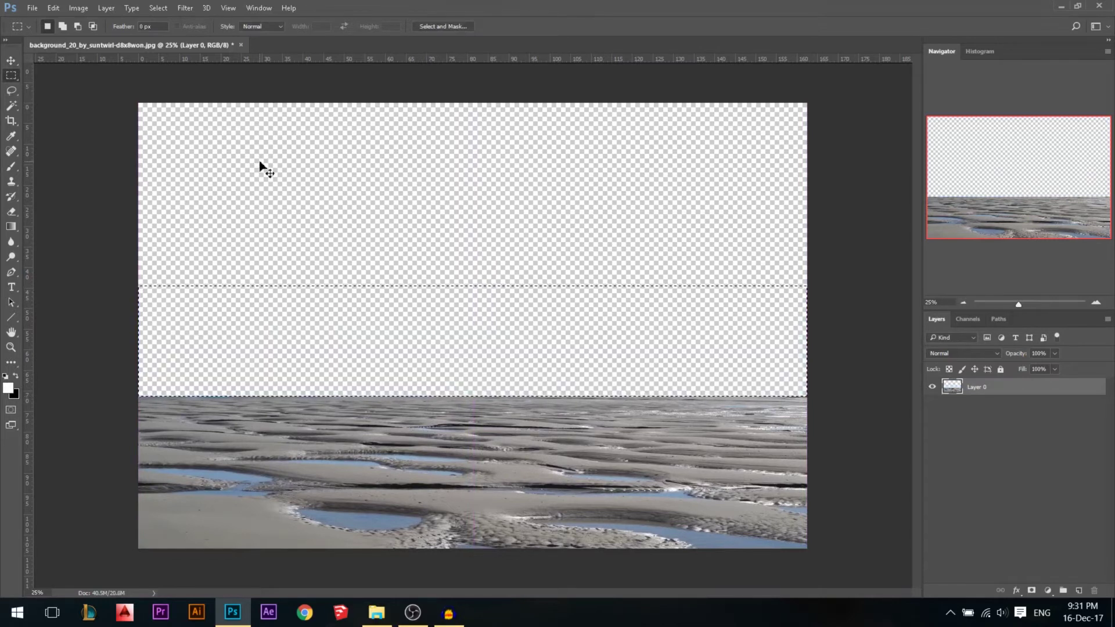
key("ctrl+d")
Step: Warp the sand layer, bending its top edge and right side down into a curved horizon
scroll(434, 259, "down", 2)
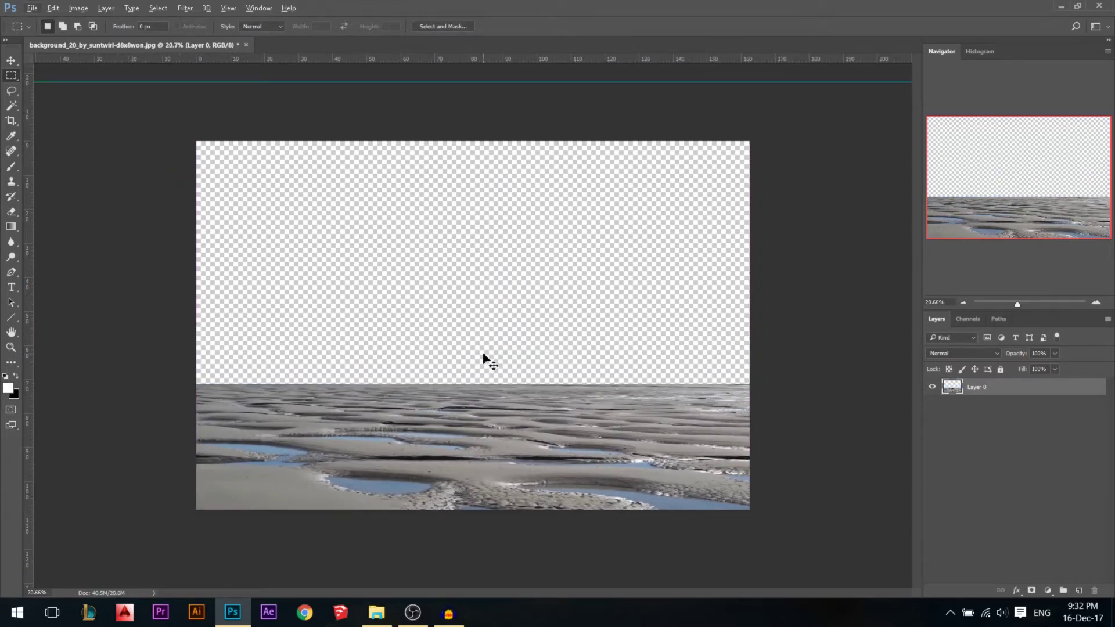
key("ctrl+t")
right_click(470, 409)
left_click(522, 295)
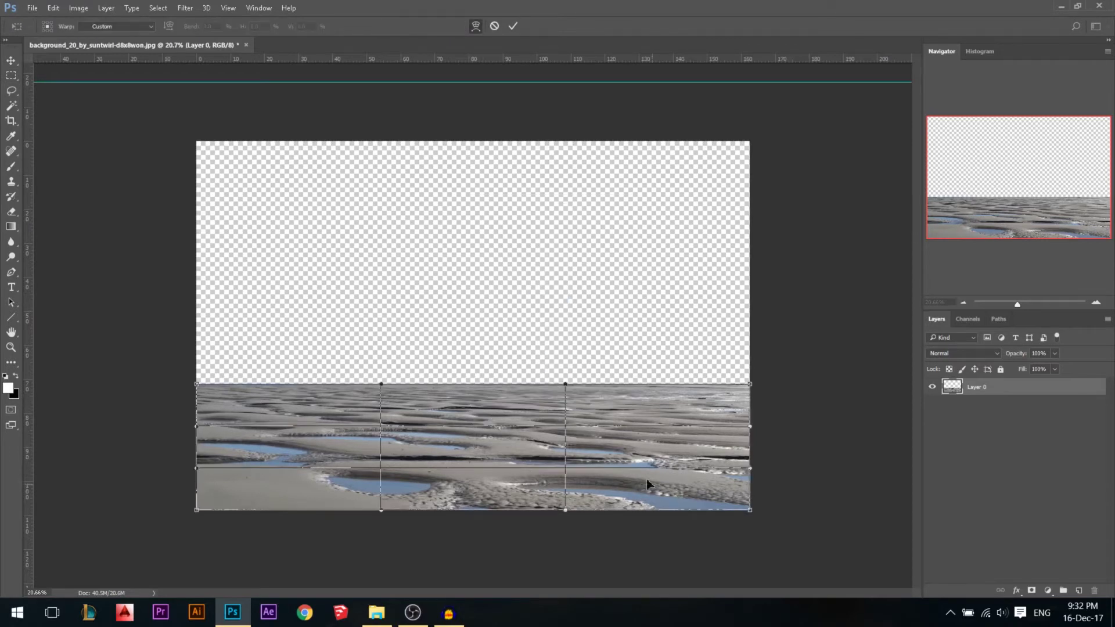
left_click_drag(748, 491, 755, 525)
left_click_drag(750, 384, 750, 400)
left_click_drag(401, 398, 404, 385)
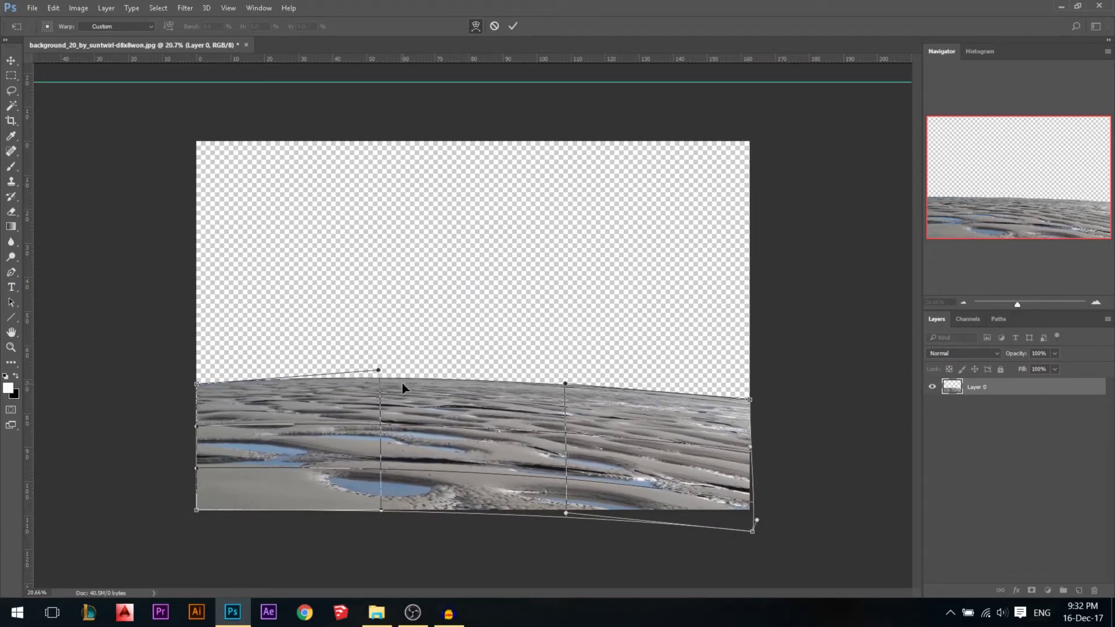
left_click_drag(741, 427, 742, 441)
left_click_drag(739, 529, 739, 544)
left_click_drag(744, 461, 737, 547)
key("Return")
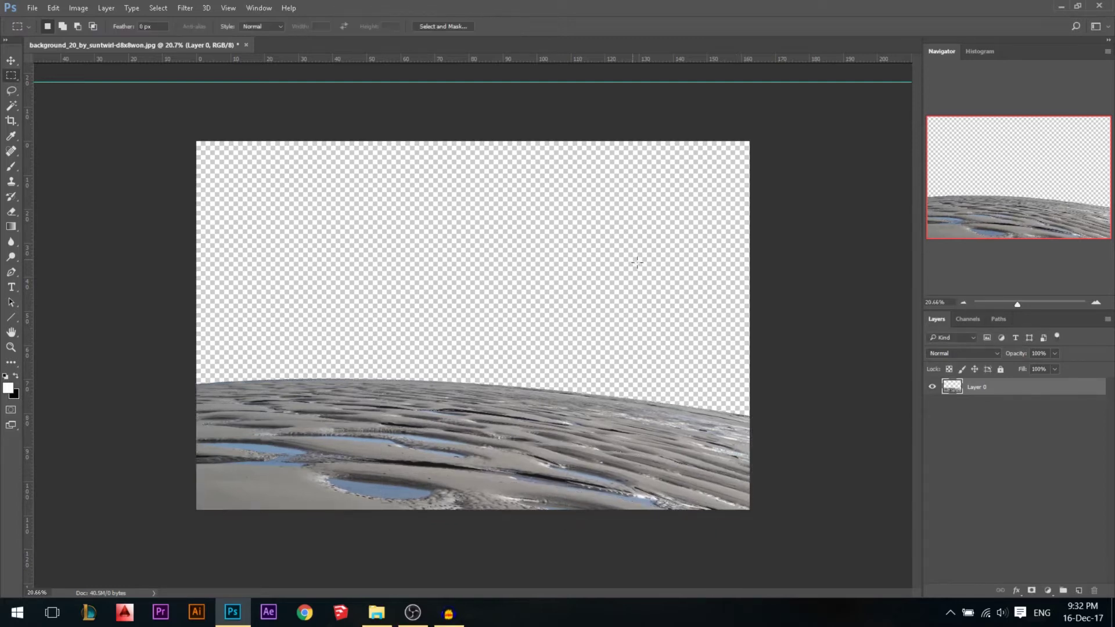
Step: Crop the canvas with Delete Cropped Pixels off, pulling the bottom and right edges inward
left_click(11, 121)
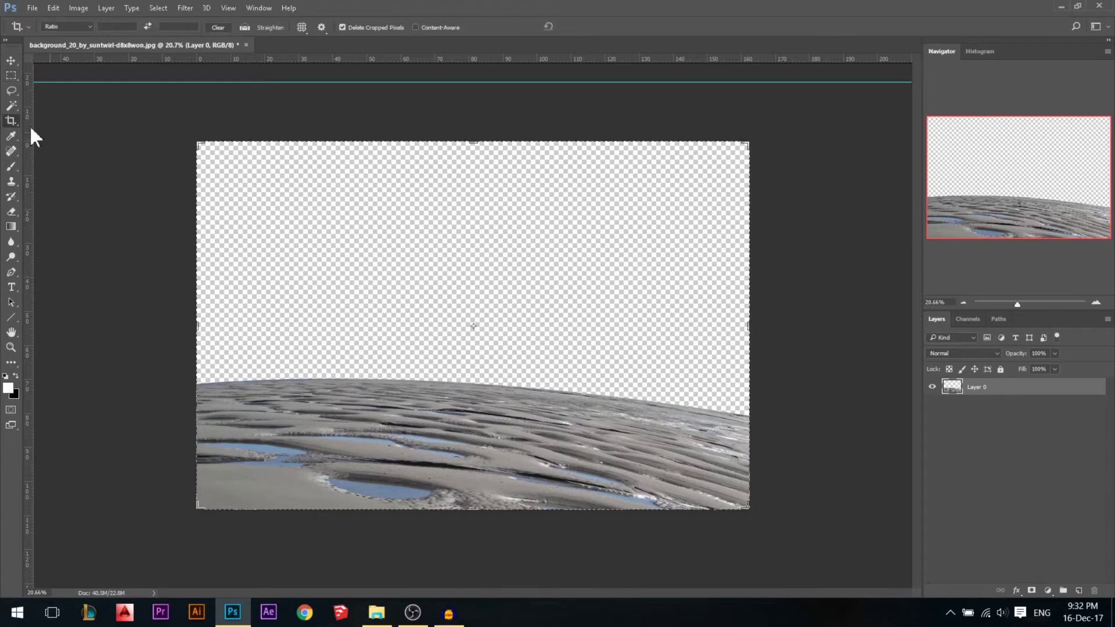
left_click(356, 28)
left_click_drag(474, 510, 473, 488)
left_click_drag(748, 325, 677, 331)
left_click_drag(472, 495, 472, 489)
left_click_drag(678, 325, 666, 326)
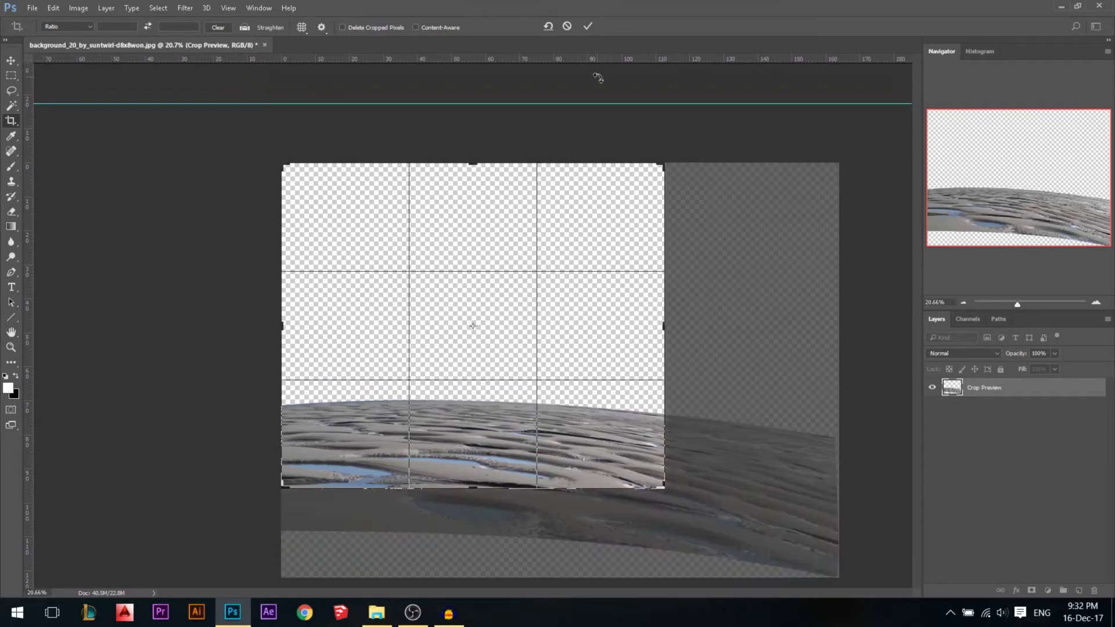
left_click(588, 26)
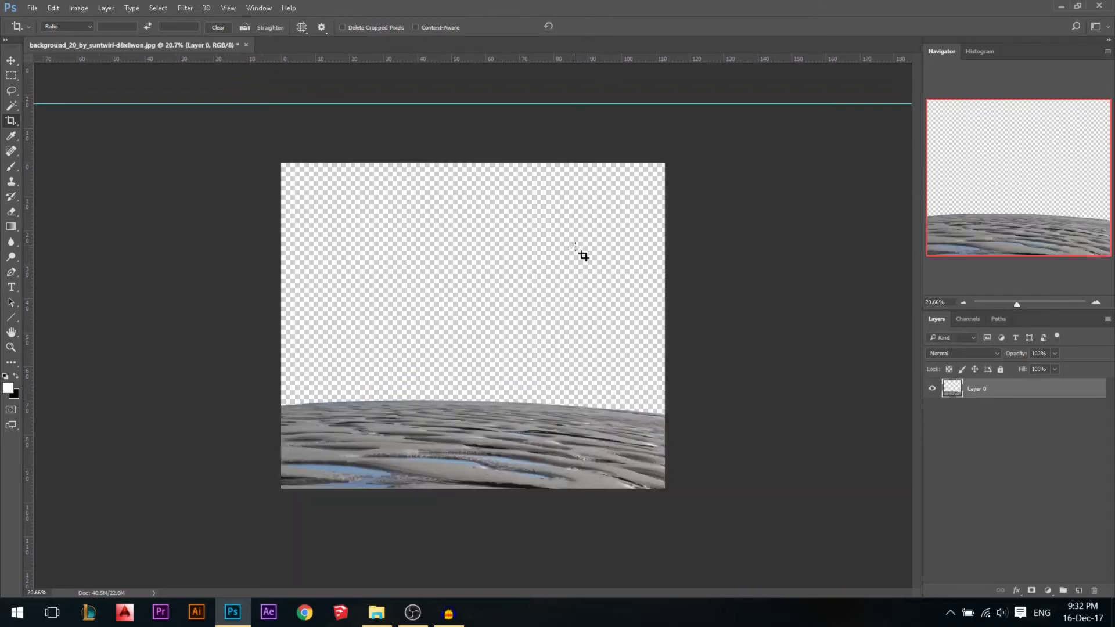
Step: Rotate the sand layer about 3.7° and shift it slightly left and down
left_click(11, 61)
key("ctrl+t")
left_click_drag(787, 346, 799, 353)
left_click_drag(697, 478, 661, 497)
left_click_drag(800, 363, 812, 374)
left_click_drag(677, 485, 673, 494)
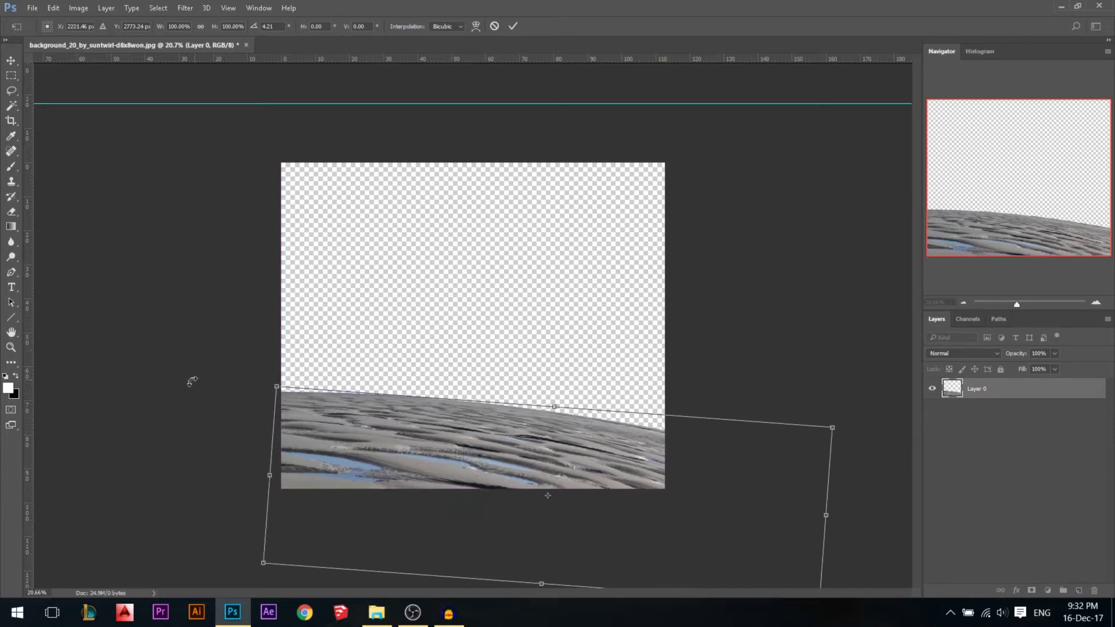
key("Return")
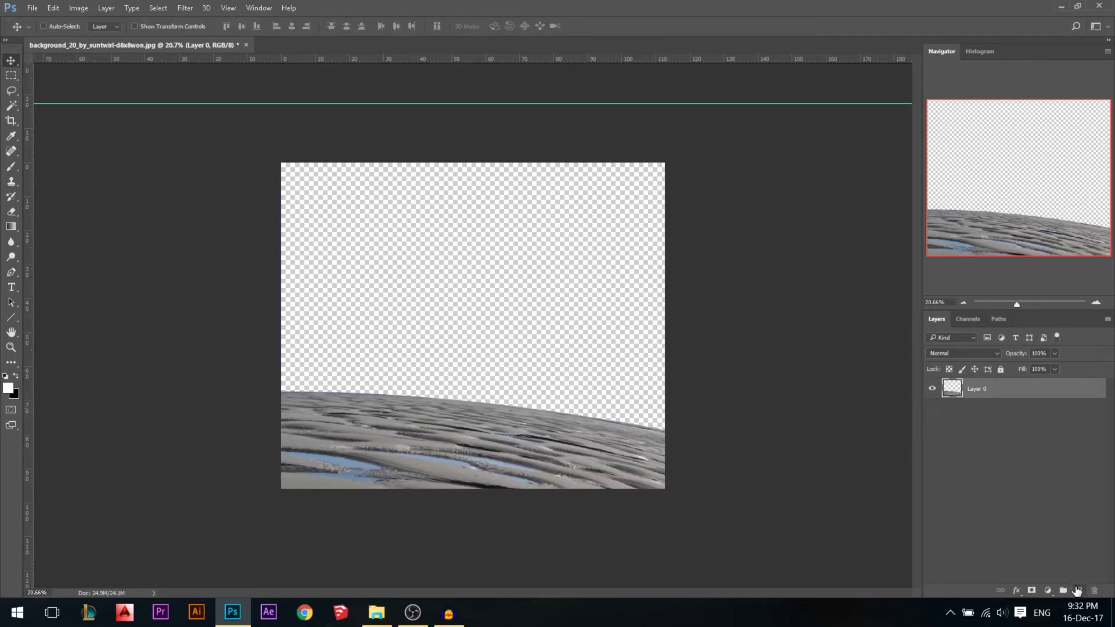
Step: Add a new layer beneath the sand and fill it with black
left_click(1077, 591)
left_click_drag(1003, 390, 999, 420)
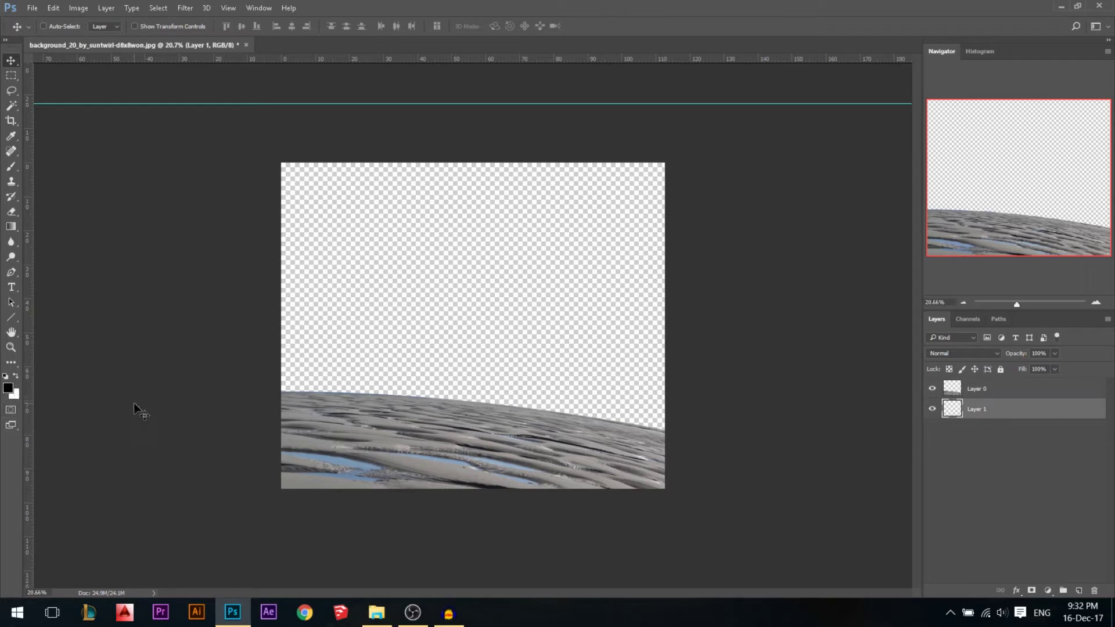
key("alt+BackSpace")
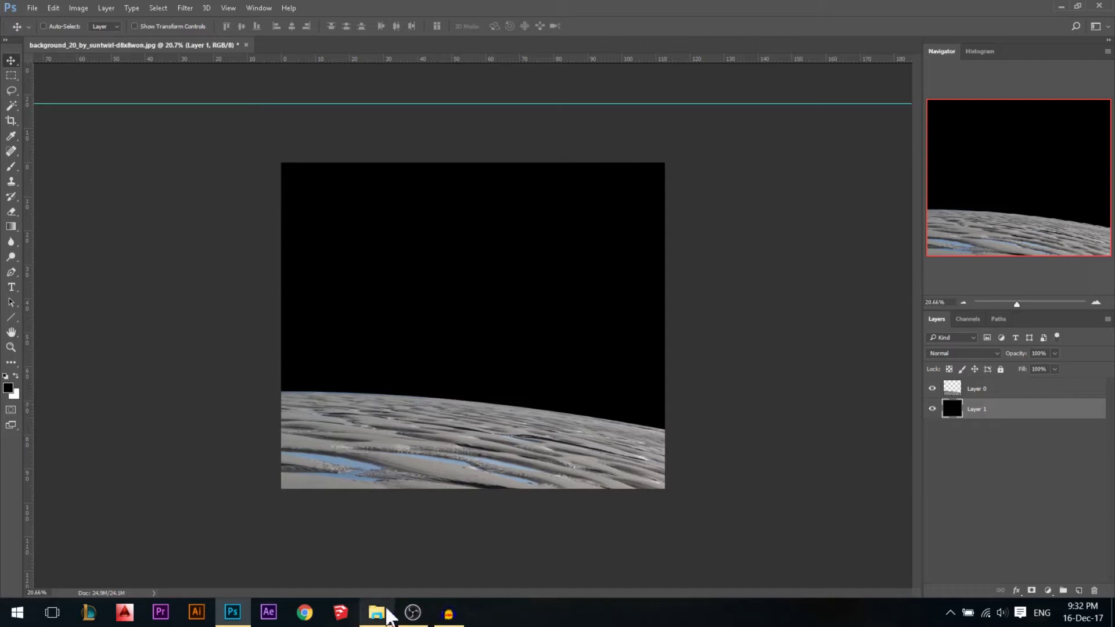
Step: Place the moon image from the Ballerina folder into the composition
left_click(377, 613)
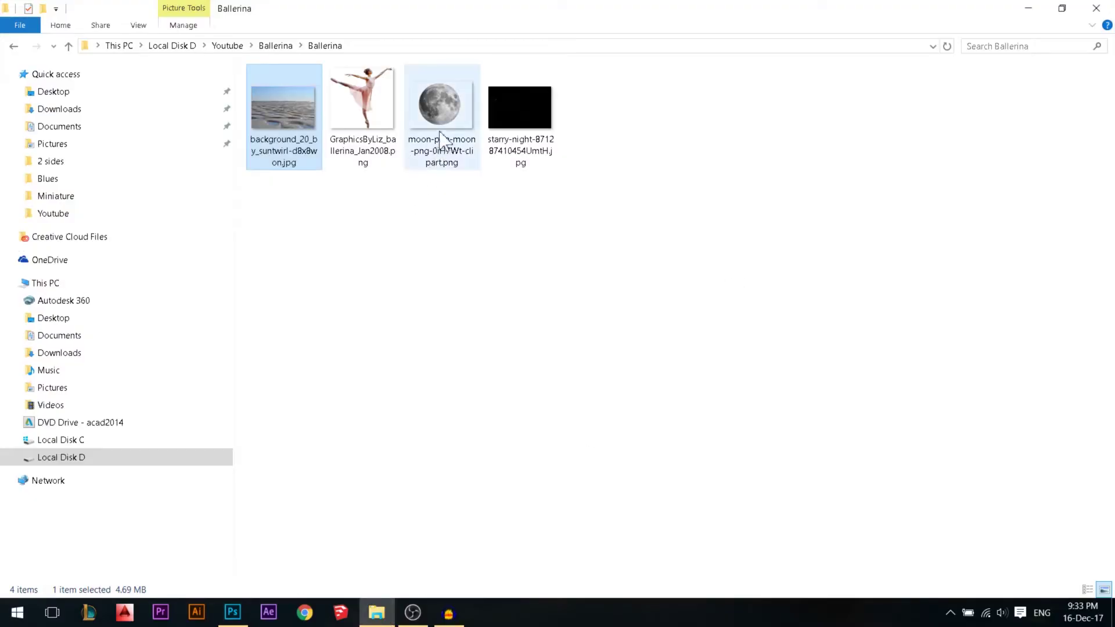
left_click_drag(417, 109, 430, 313)
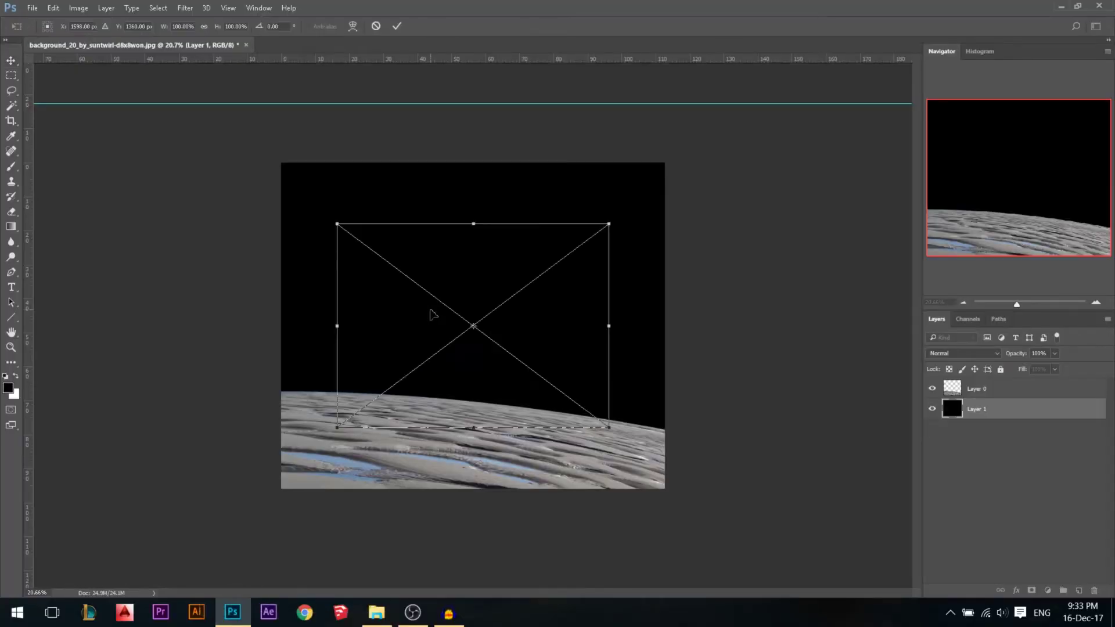
key("Return")
Step: Enlarge the moon to about 175%, flip it horizontally and rotate it about 3°
key("ctrl+t")
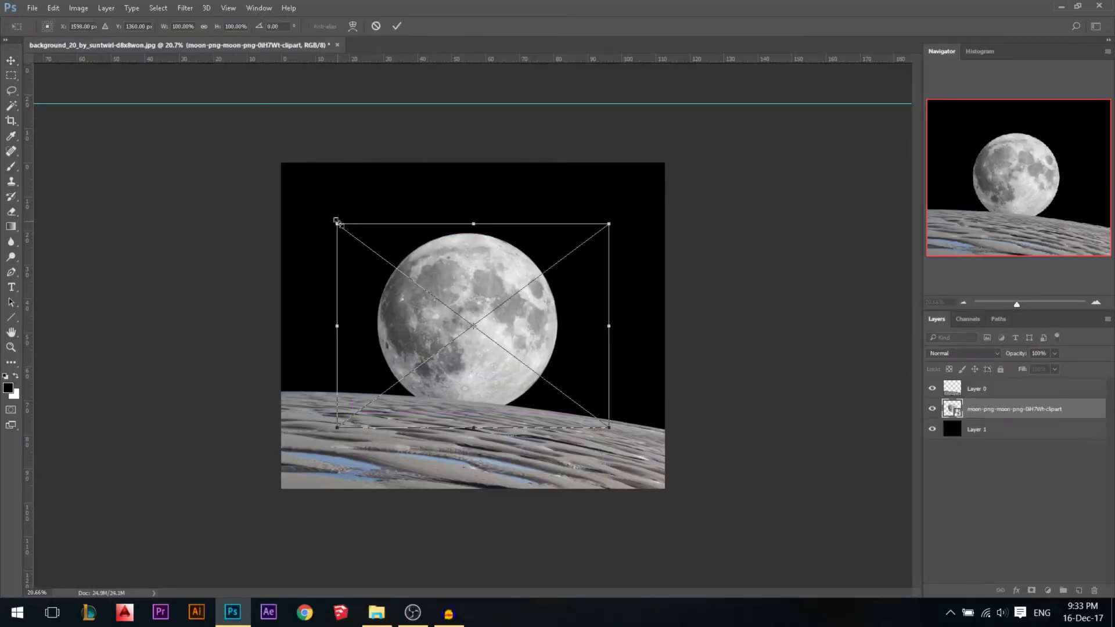
left_click_drag(337, 224, 203, 123)
left_click_drag(610, 430, 637, 448)
right_click(432, 358)
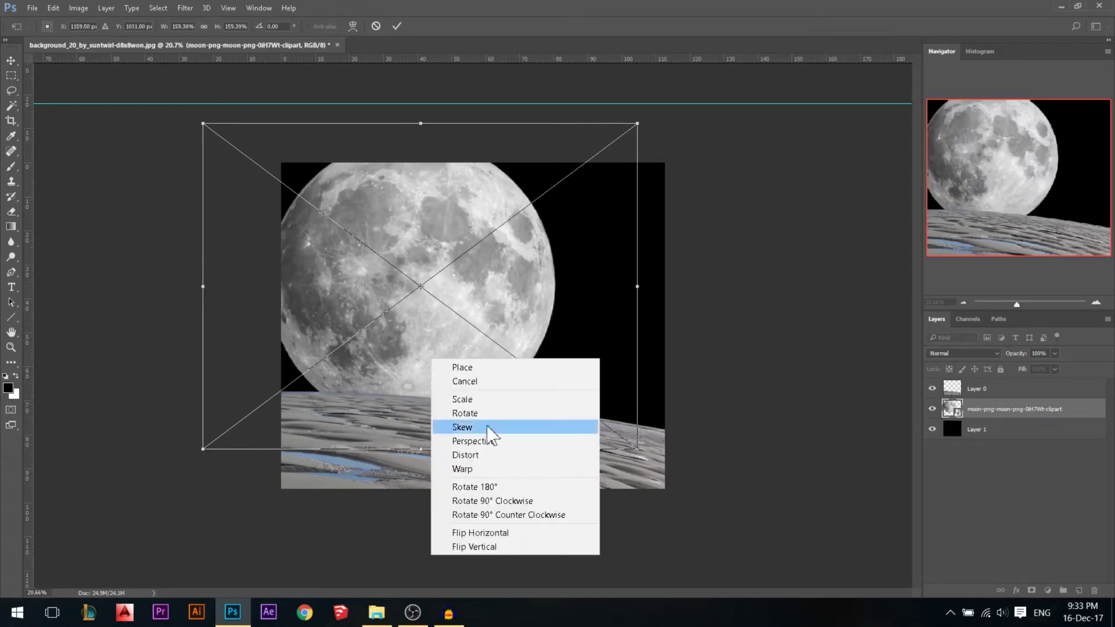
left_click(497, 533)
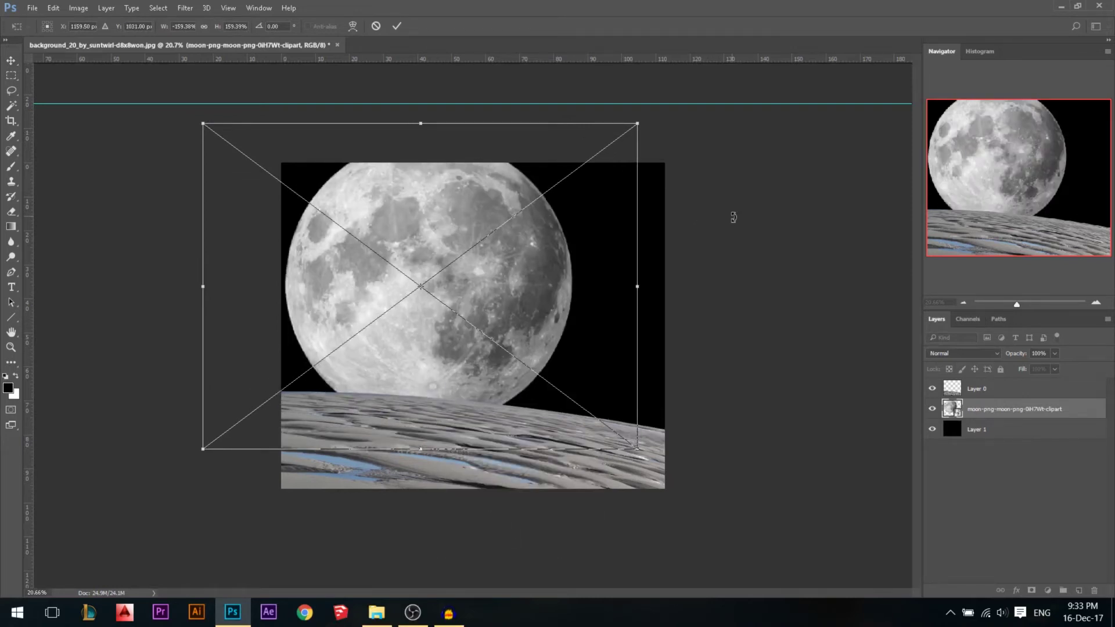
mouse_move(735, 218)
left_mouse_down()
mouse_move(751, 216)
mouse_move(737, 236)
left_mouse_up()
left_click_drag(651, 133, 671, 124)
left_click_drag(581, 262, 579, 272)
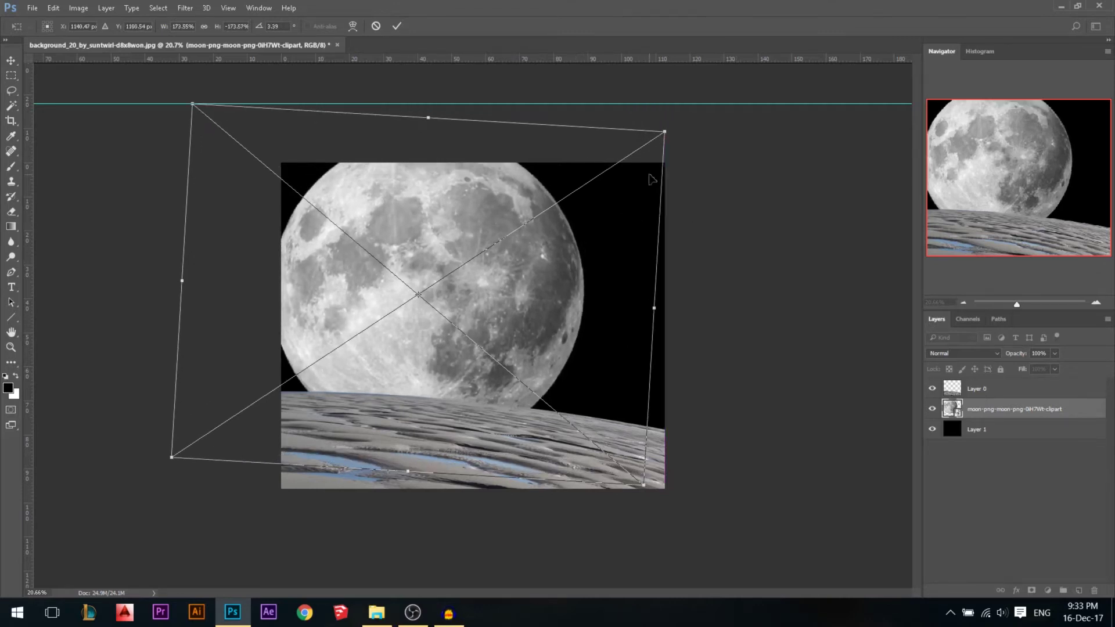
left_click_drag(666, 133, 672, 129)
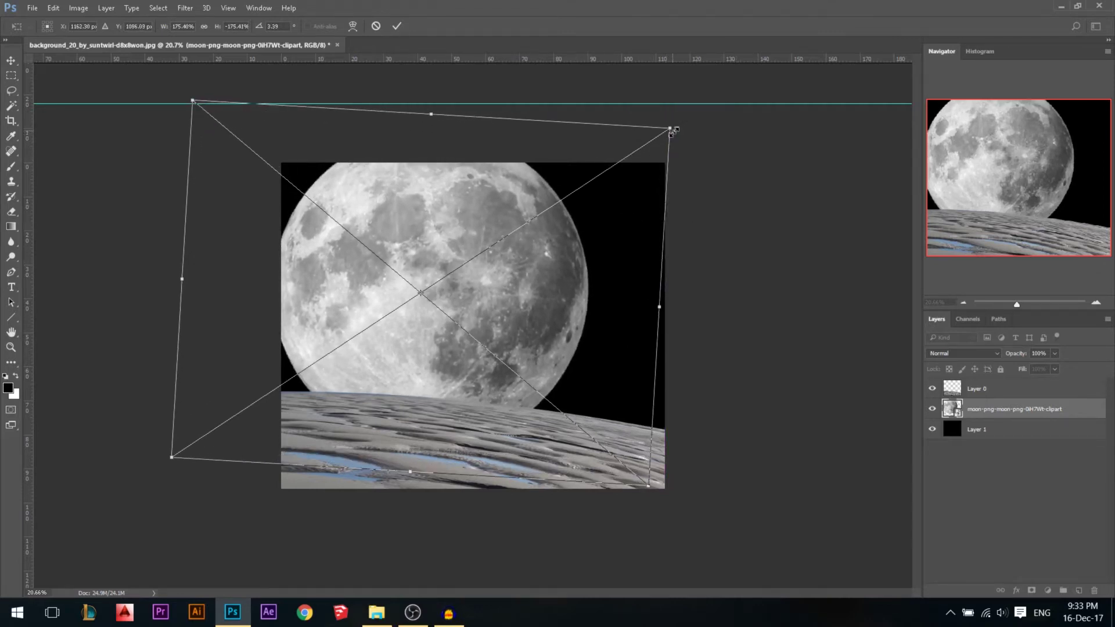
key("Escape")
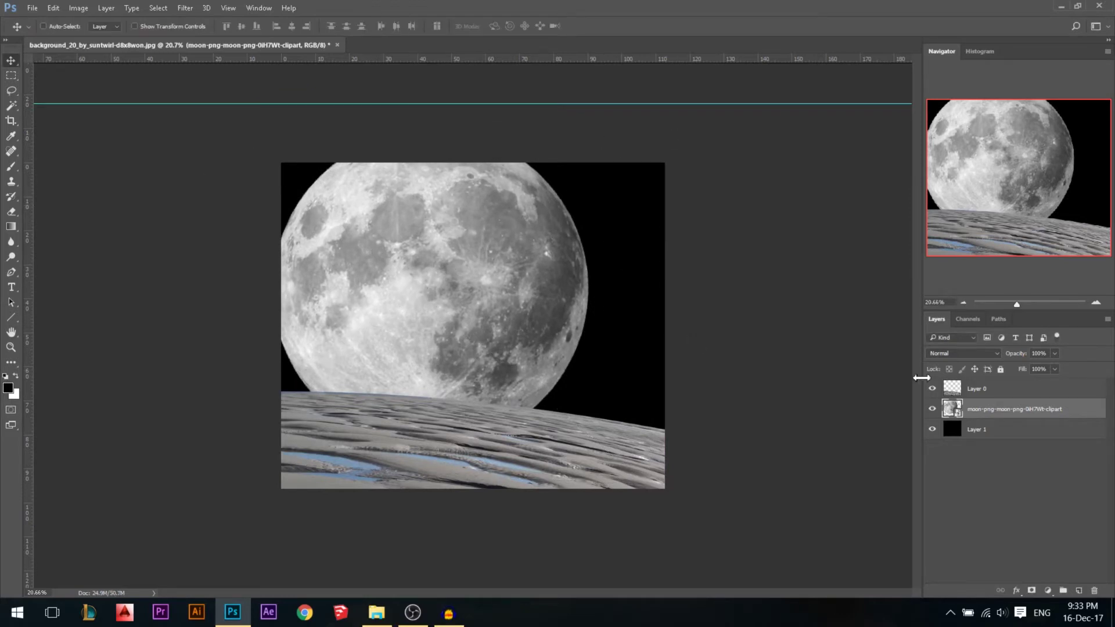
Step: Add a Curves layer clipped to the sand and pull the curve down to darken it
left_click(981, 396)
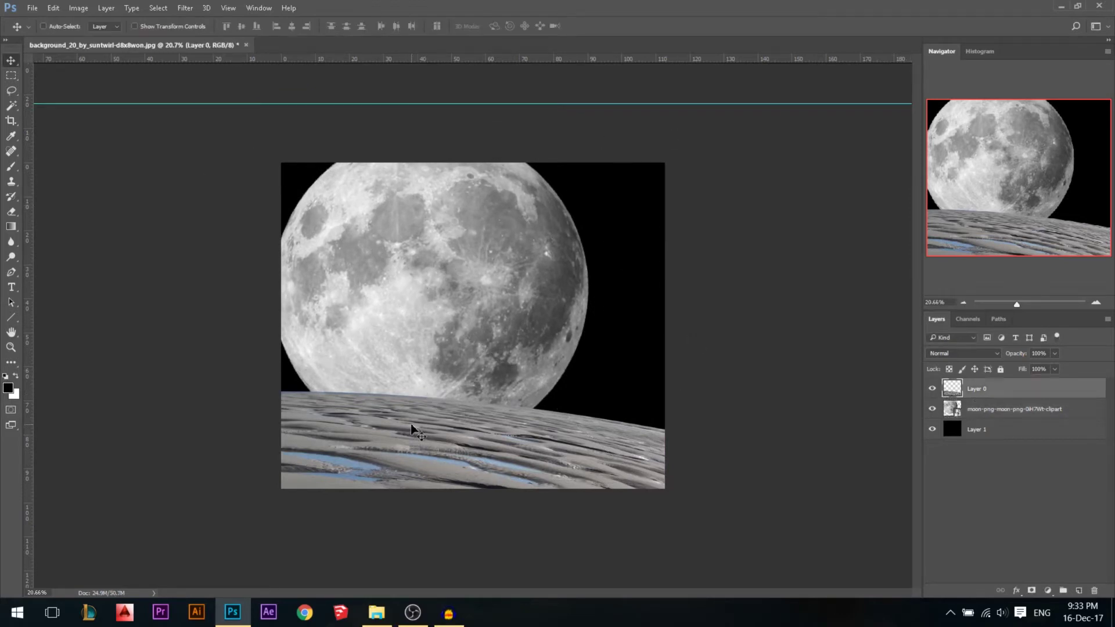
left_click(1053, 588)
left_click(989, 388)
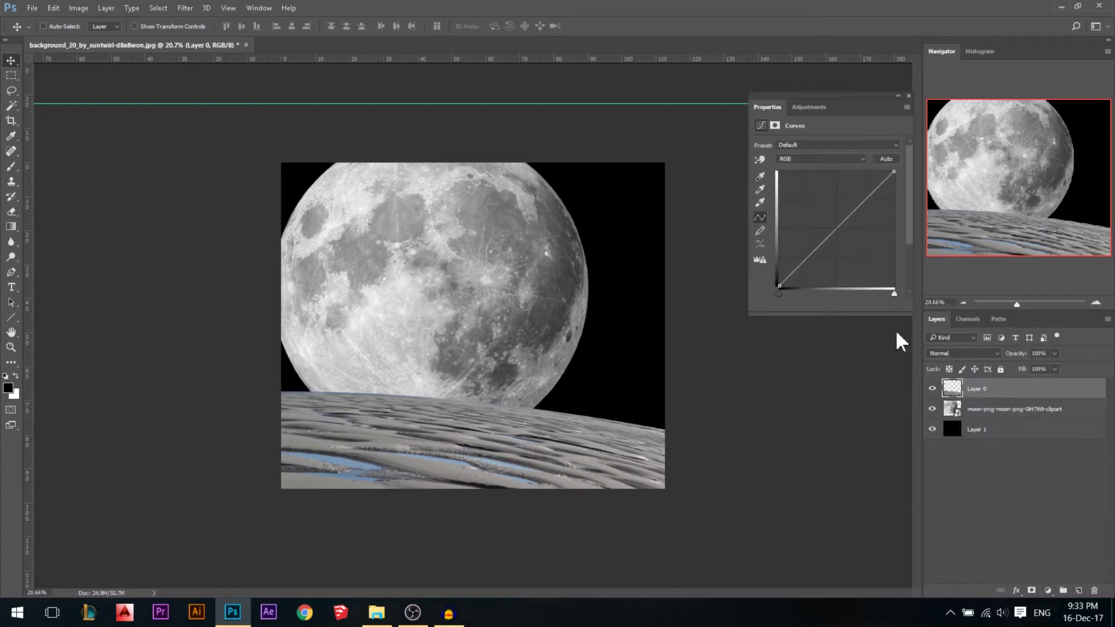
left_click(824, 304)
left_click_drag(821, 239, 814, 264)
left_click_drag(894, 172, 894, 216)
left_click_drag(812, 266, 815, 276)
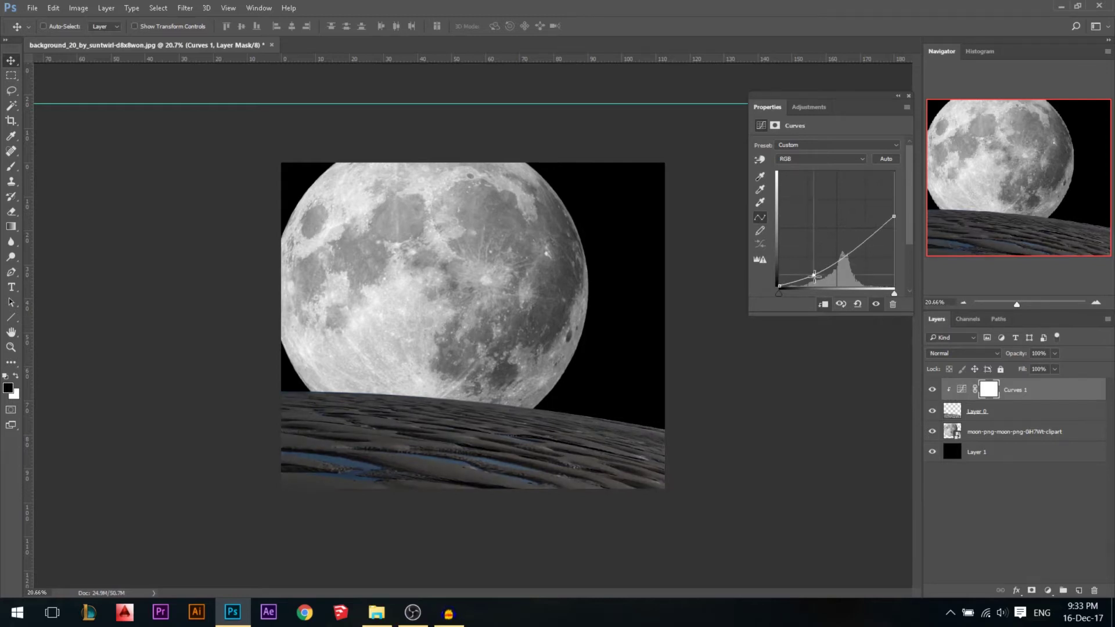
left_click(909, 95)
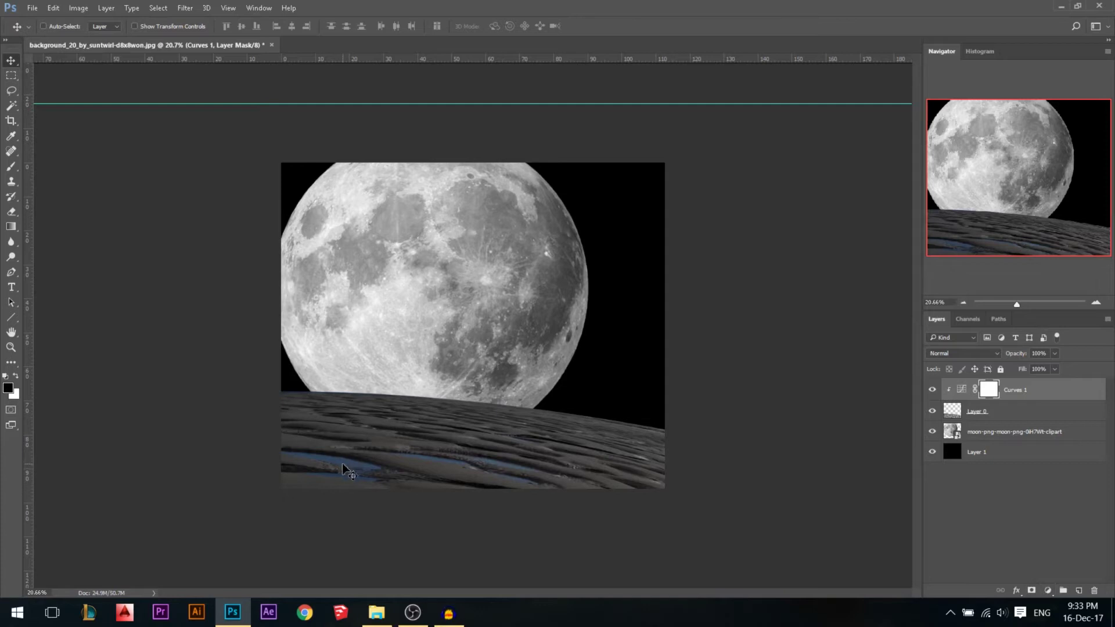
Step: Add a second clipped Curves layer, raising Red and lowering Blue for a yellowish-brown tint
left_click(1048, 591)
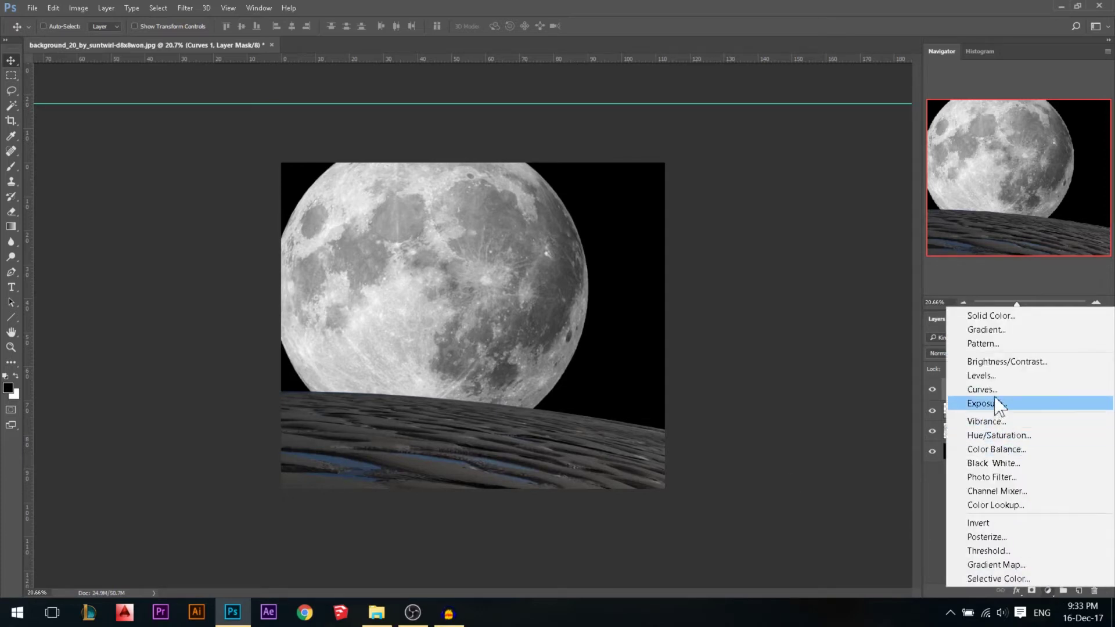
left_click(994, 390)
key("alt+3")
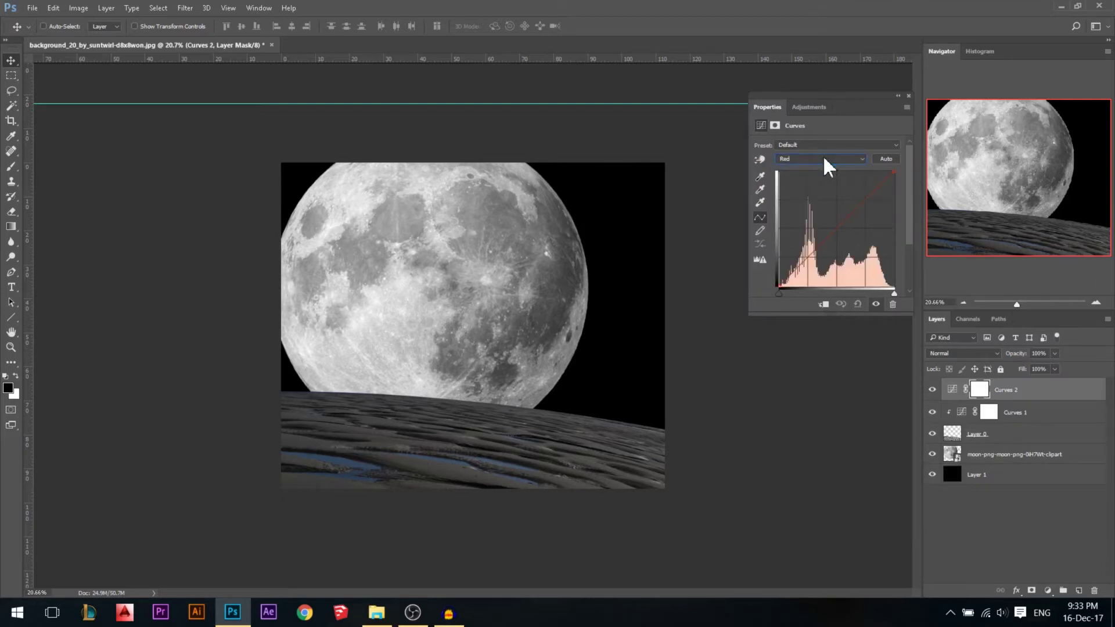
left_click(825, 305)
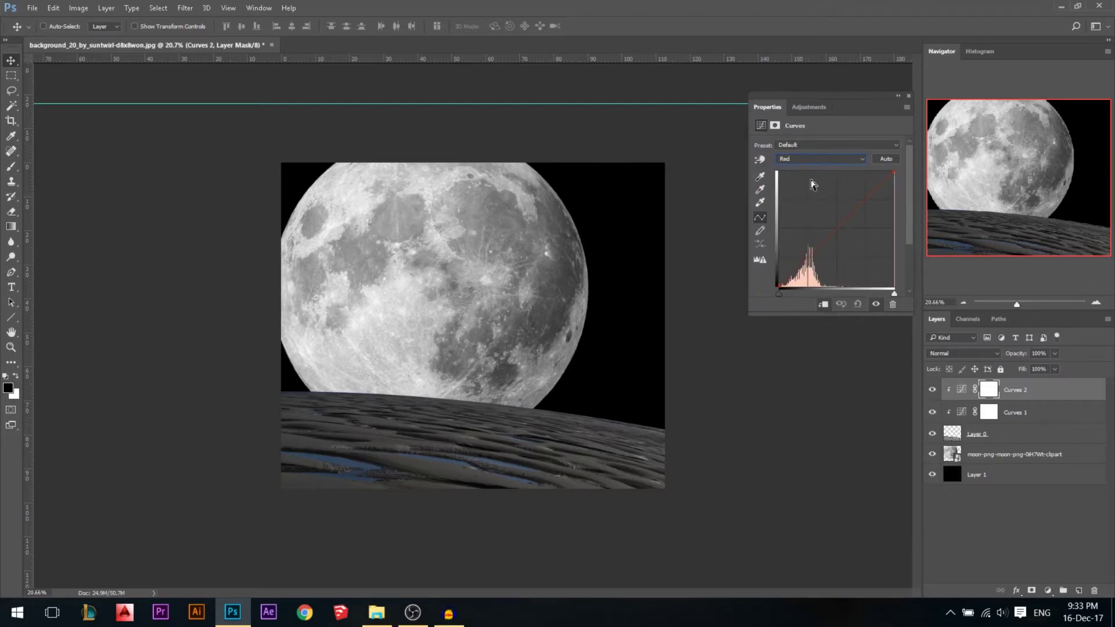
mouse_move(890, 177)
left_mouse_down()
mouse_move(872, 170)
mouse_move(885, 167)
left_mouse_up()
left_click(847, 162)
left_click(814, 186)
left_click_drag(842, 229, 840, 233)
left_click(908, 95)
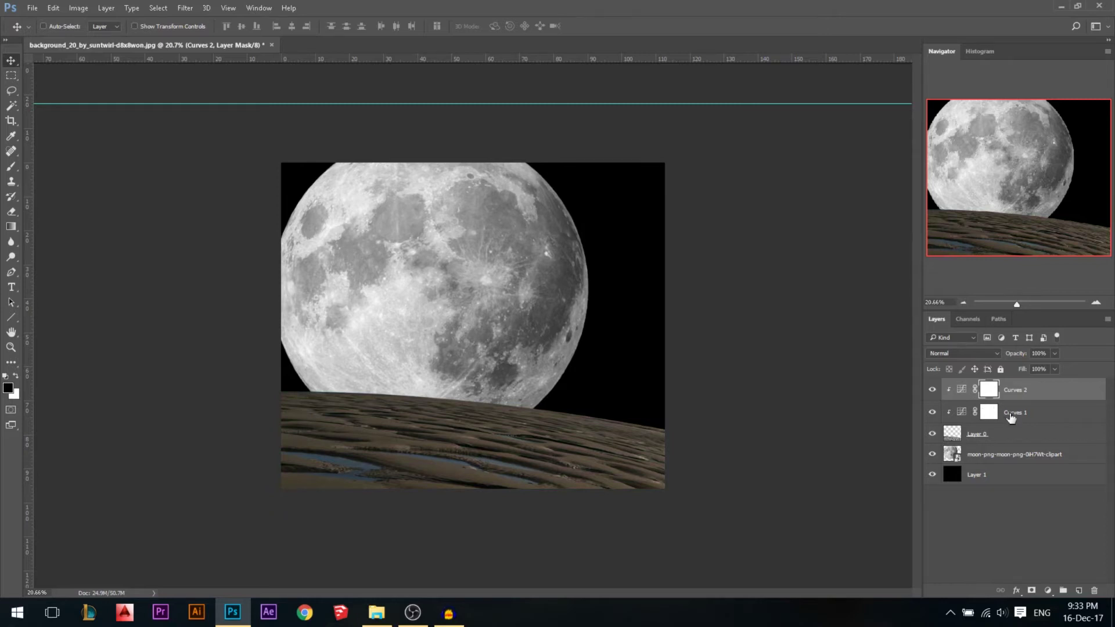
Step: Add a Hue/Saturation layer above the ground with Saturation -100 to remove its colour
left_click(1000, 437)
left_click(1048, 591)
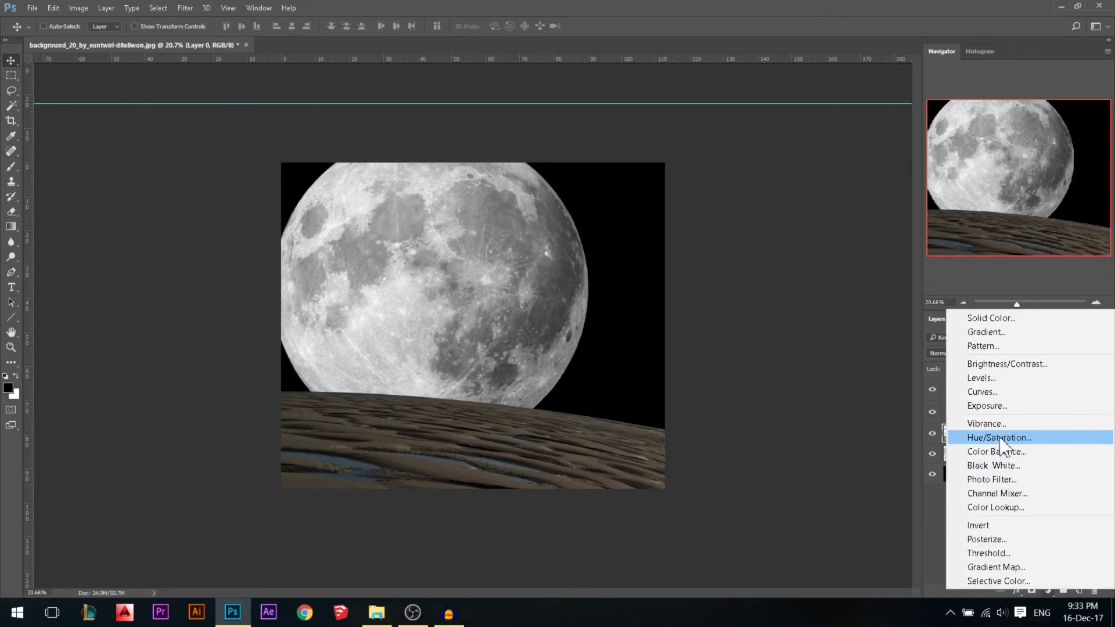
left_click(999, 372)
left_click_drag(816, 210, 694, 207)
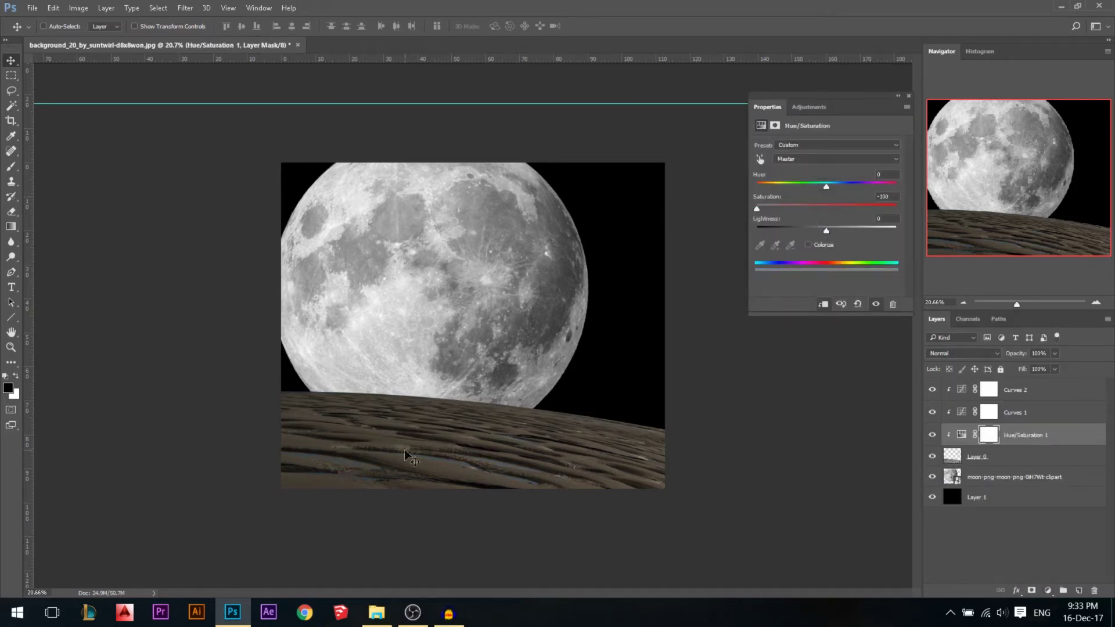
left_click(909, 95)
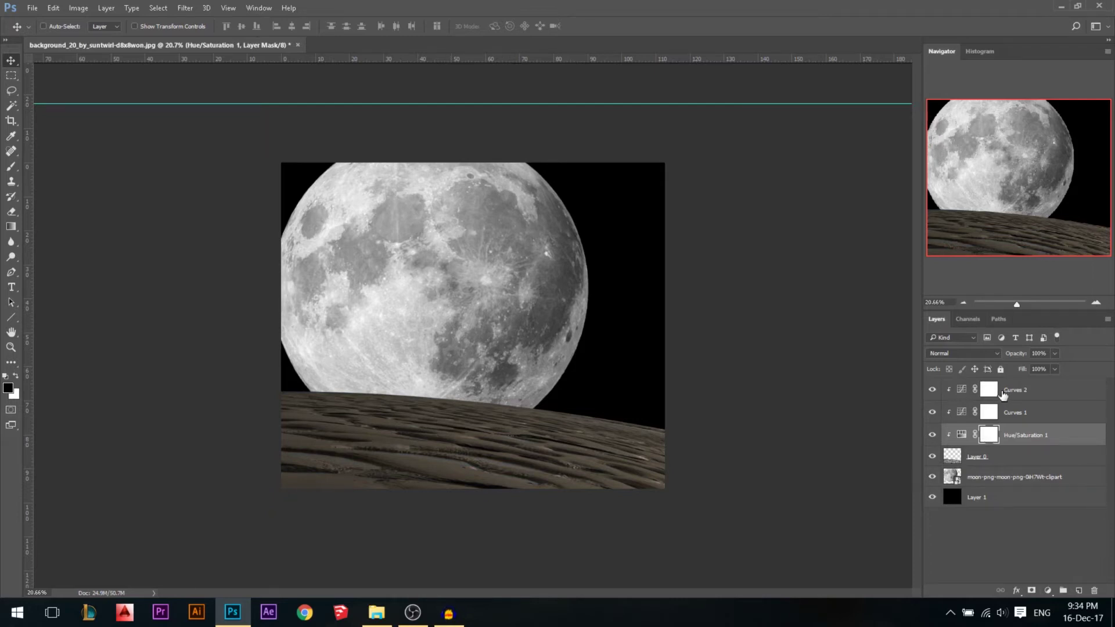
Step: Lift the Red channel shadows in Curves 2 and lower its opacity to 63%
double_click(966, 391)
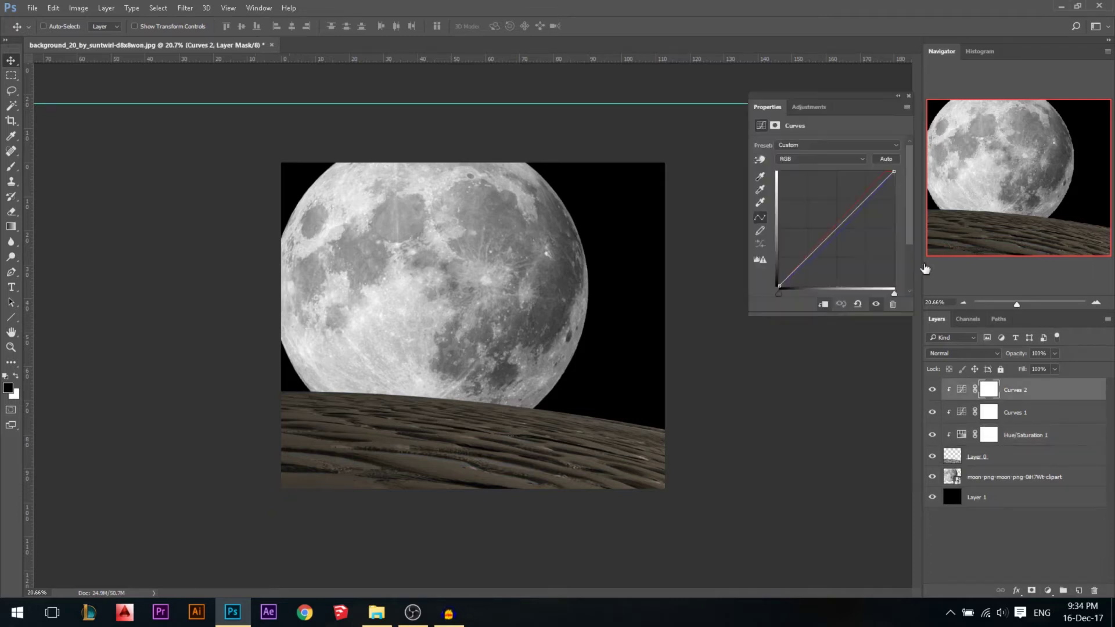
left_click(824, 159)
left_click(805, 170)
left_click_drag(784, 288, 779, 284)
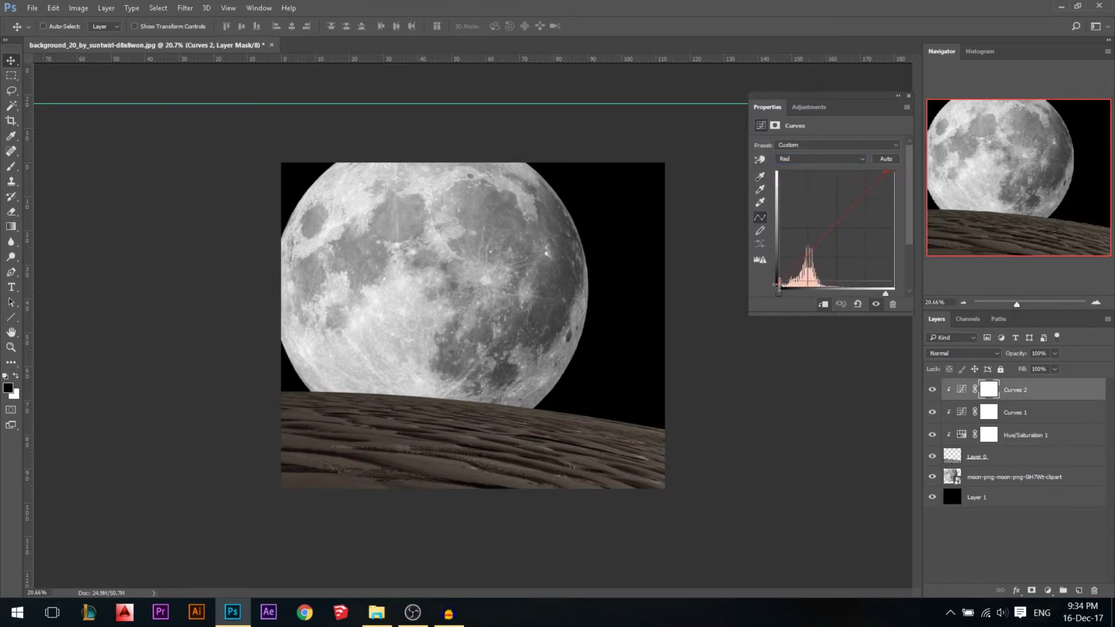
left_click(909, 96)
left_click_drag(1021, 358, 1018, 355)
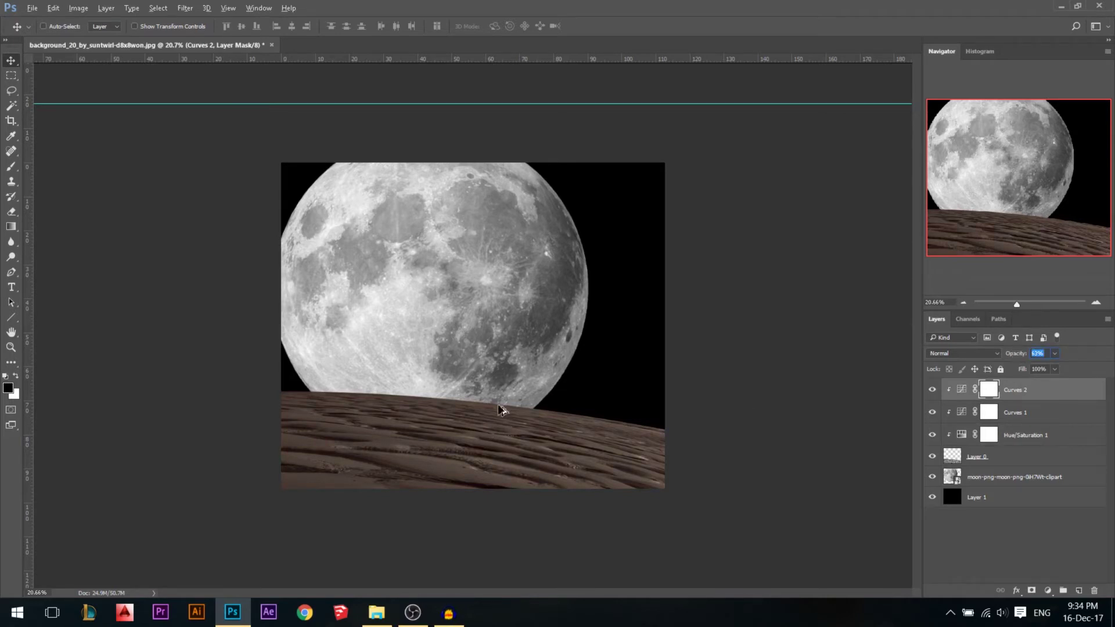
key("Return")
Step: Add a Brightness/Contrast layer clipped to the ground with brightness lowered to darken it
key("ctrl+plus")
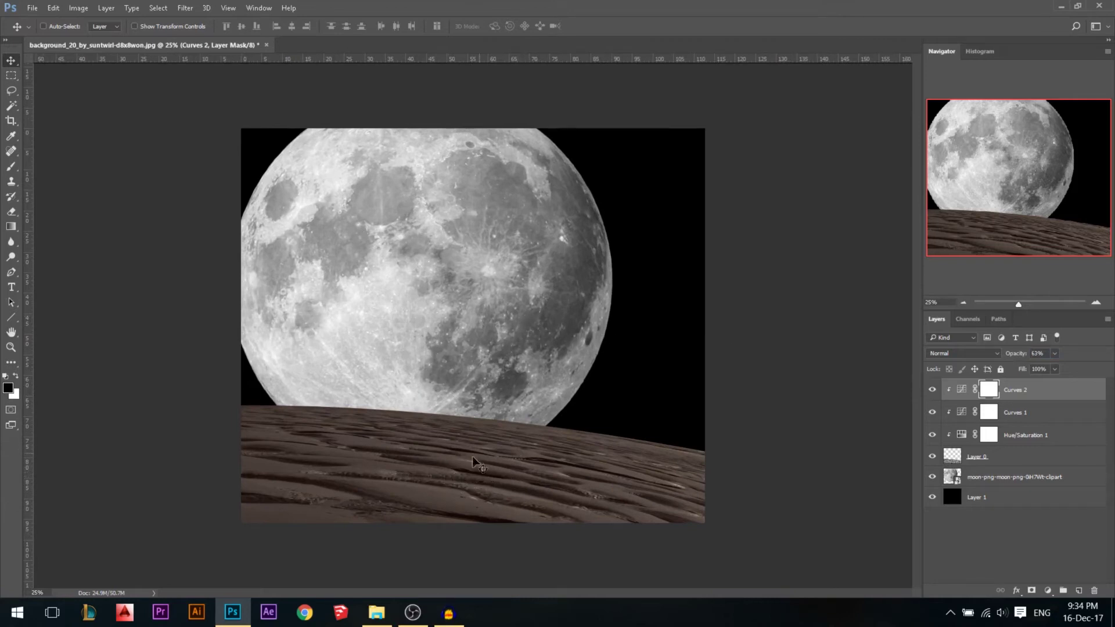
left_click(1049, 590)
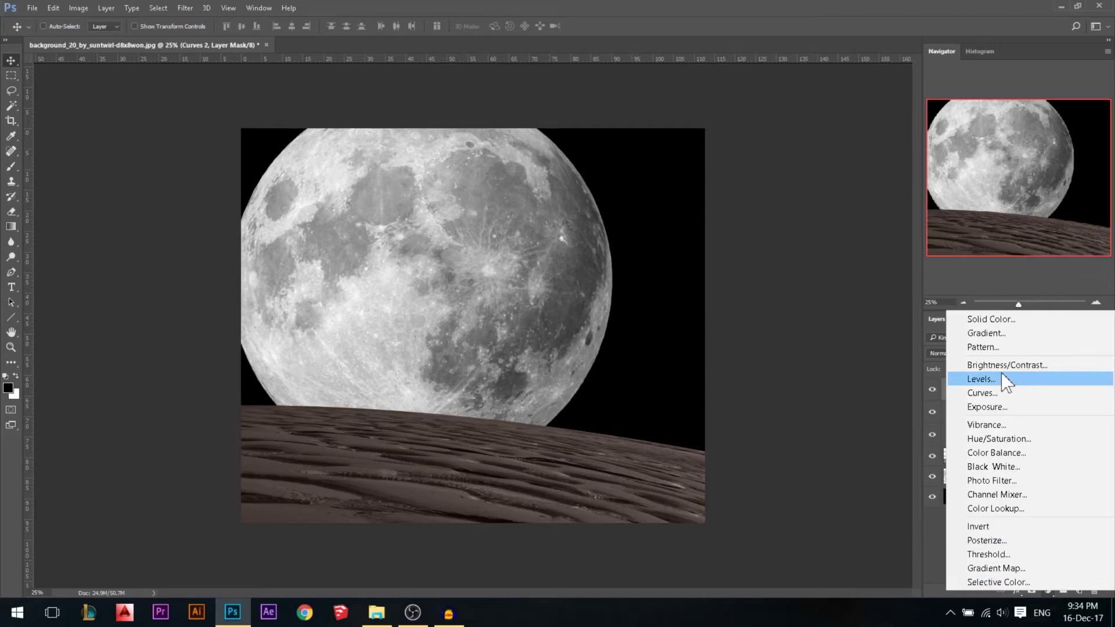
left_click(1002, 367)
left_click(825, 304)
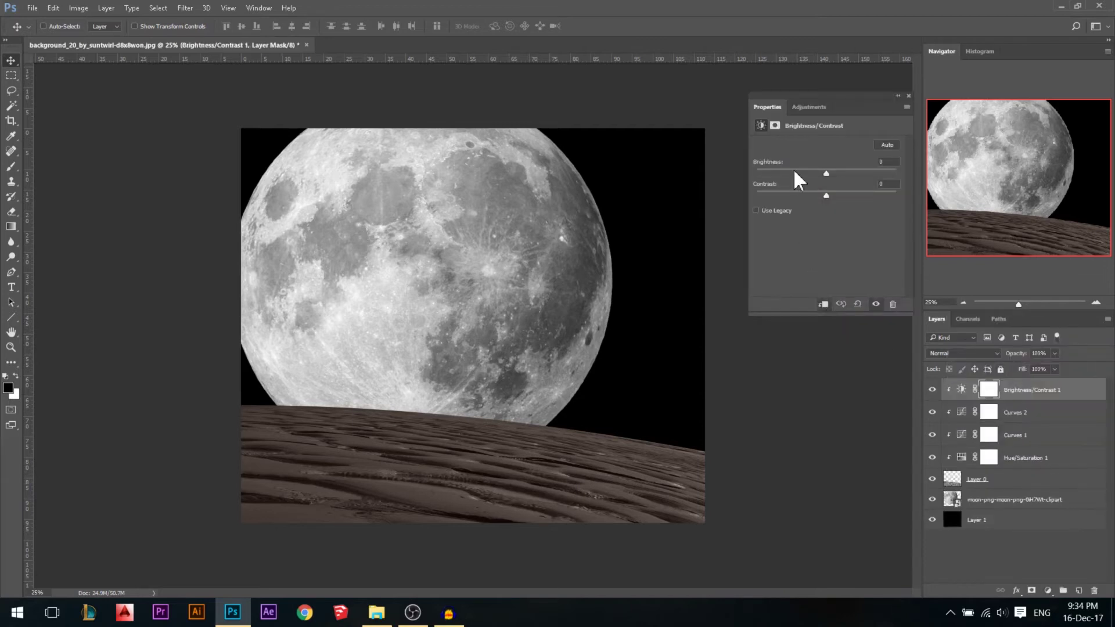
left_click_drag(793, 172, 790, 172)
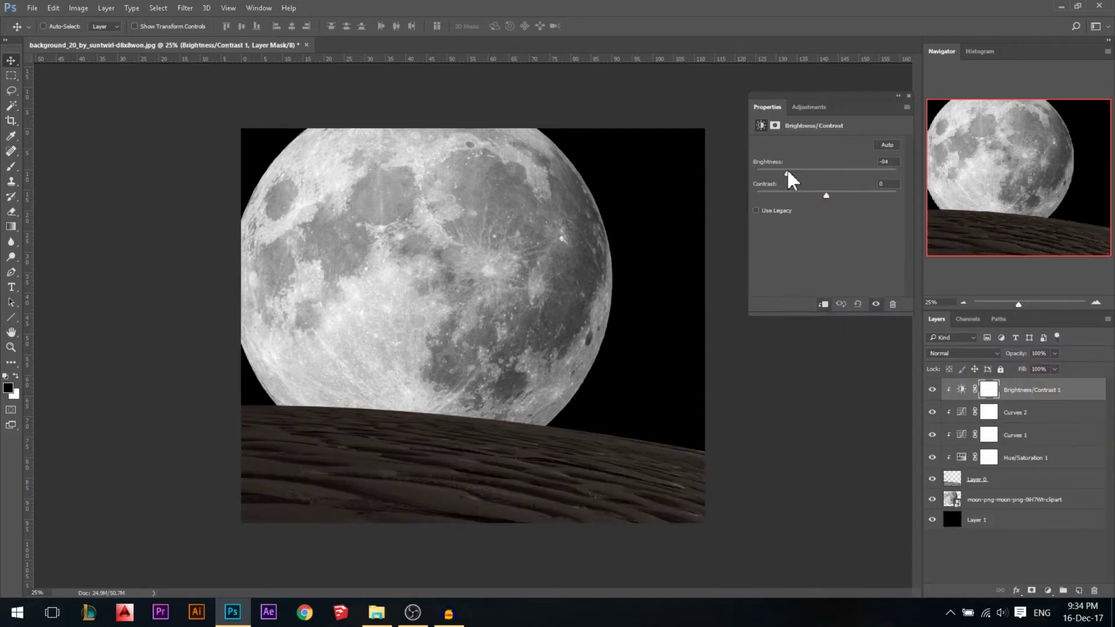
Step: Set up a soft round brush at about 655 px
left_click(909, 95)
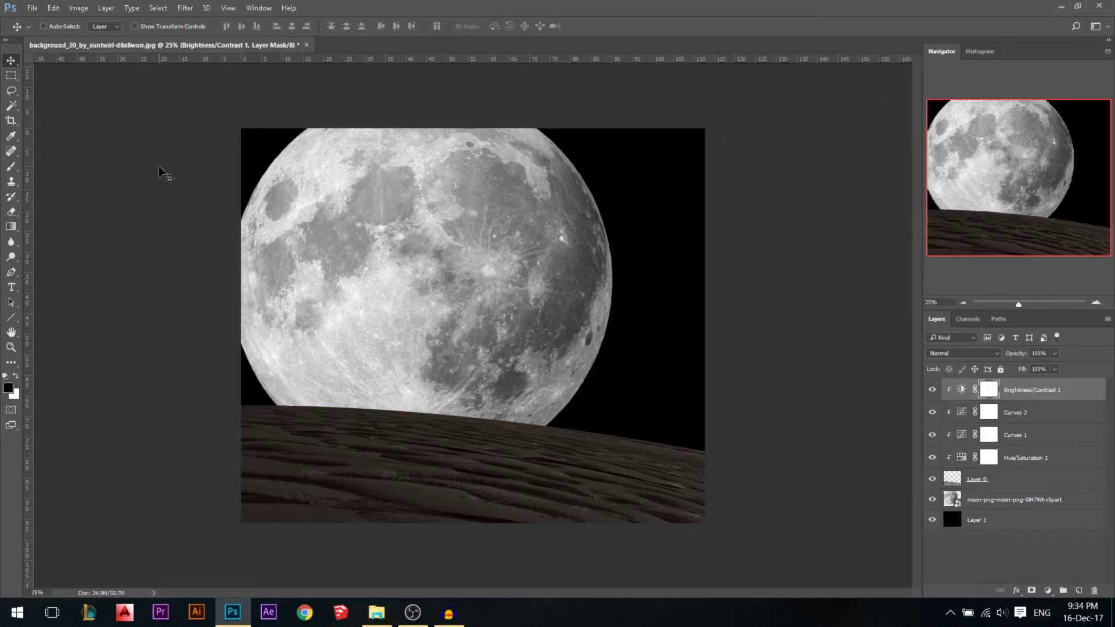
left_click(11, 167)
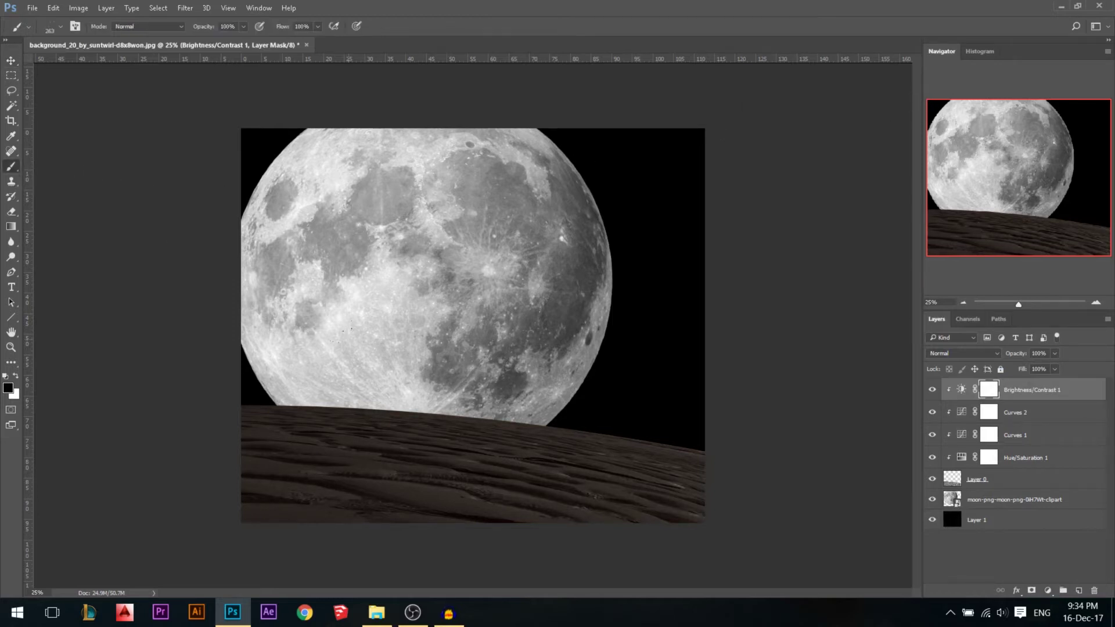
right_click(412, 245)
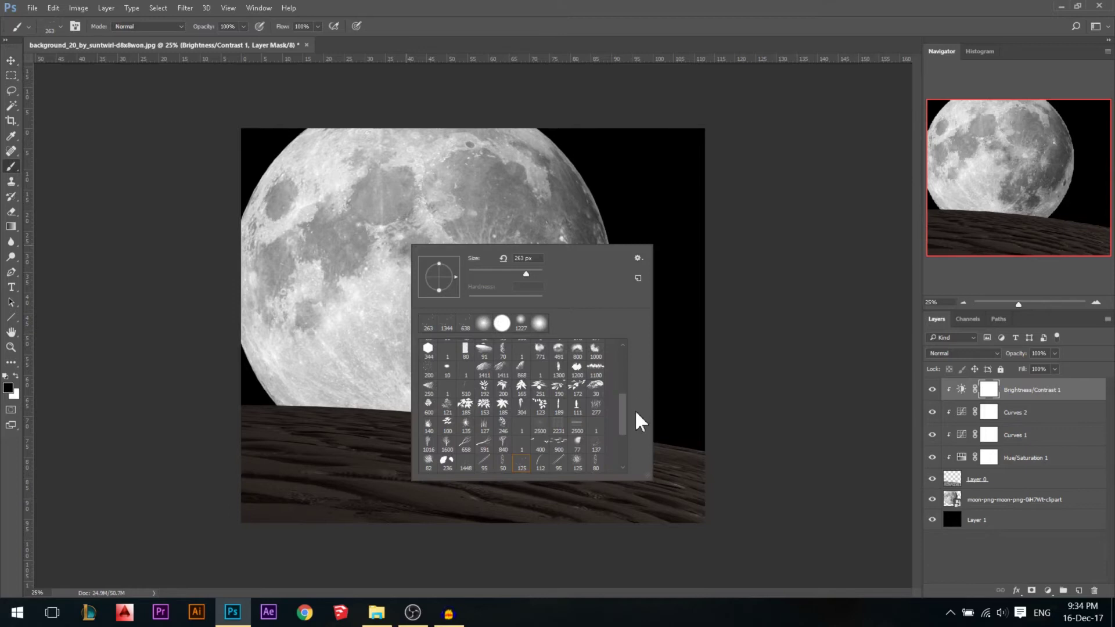
scroll(637, 416, "up", 5)
left_click(421, 349)
mouse_move(306, 351)
left_mouse_down()
mouse_move(336, 352)
mouse_move(402, 319)
left_mouse_up()
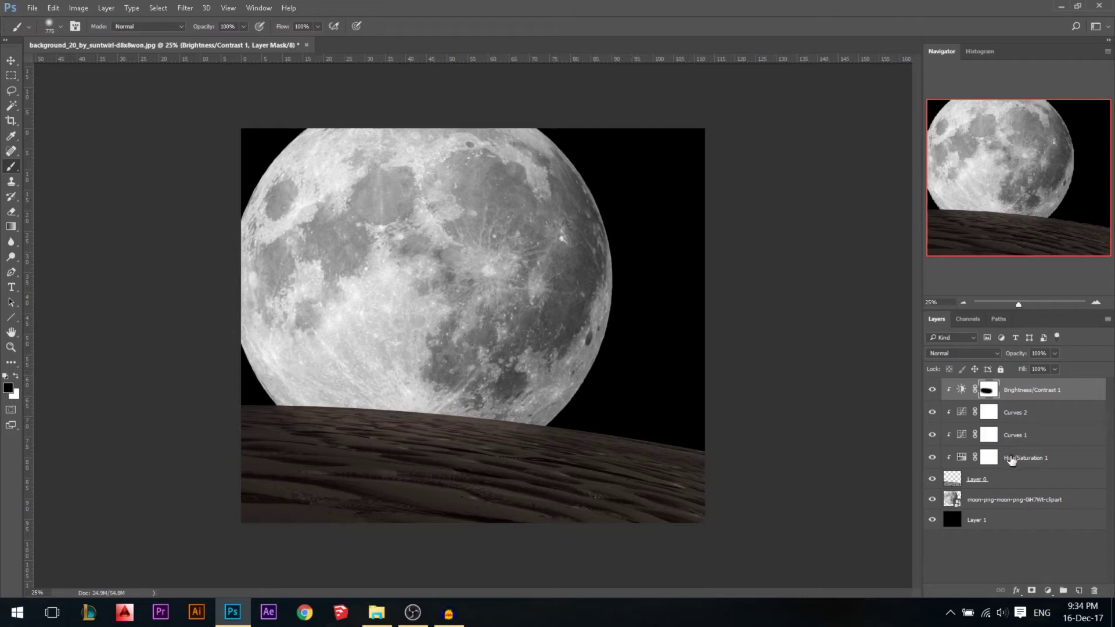
Step: Paint black on the Curves 1 mask along the horizon to keep the ridge lighter
left_click(932, 436)
left_click(933, 435)
left_click(989, 435)
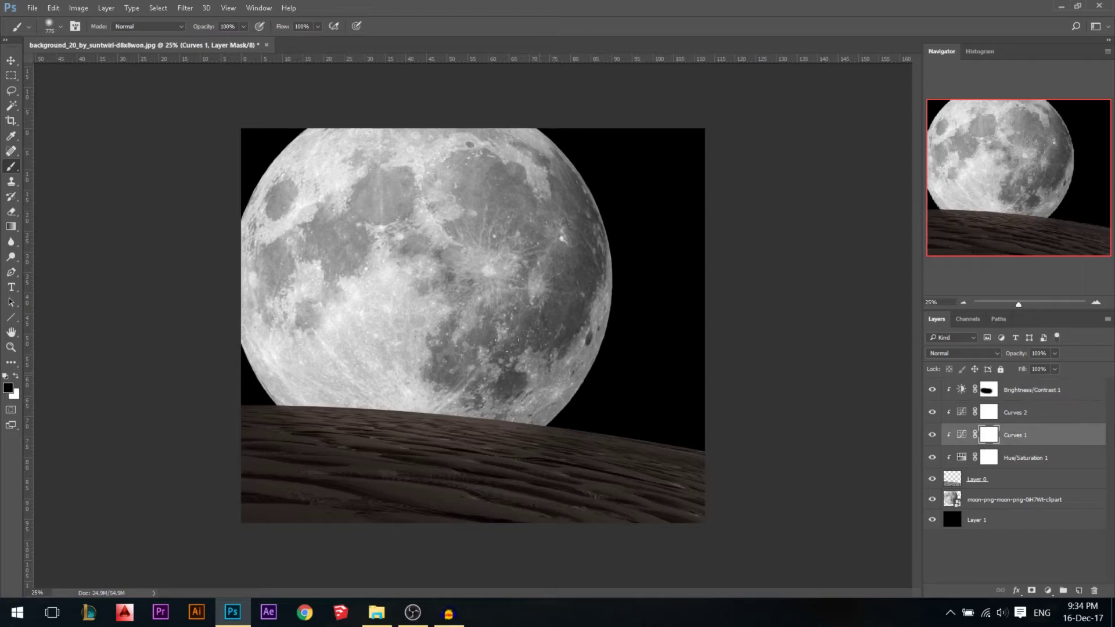
left_click(485, 363)
left_click_drag(447, 348, 321, 326)
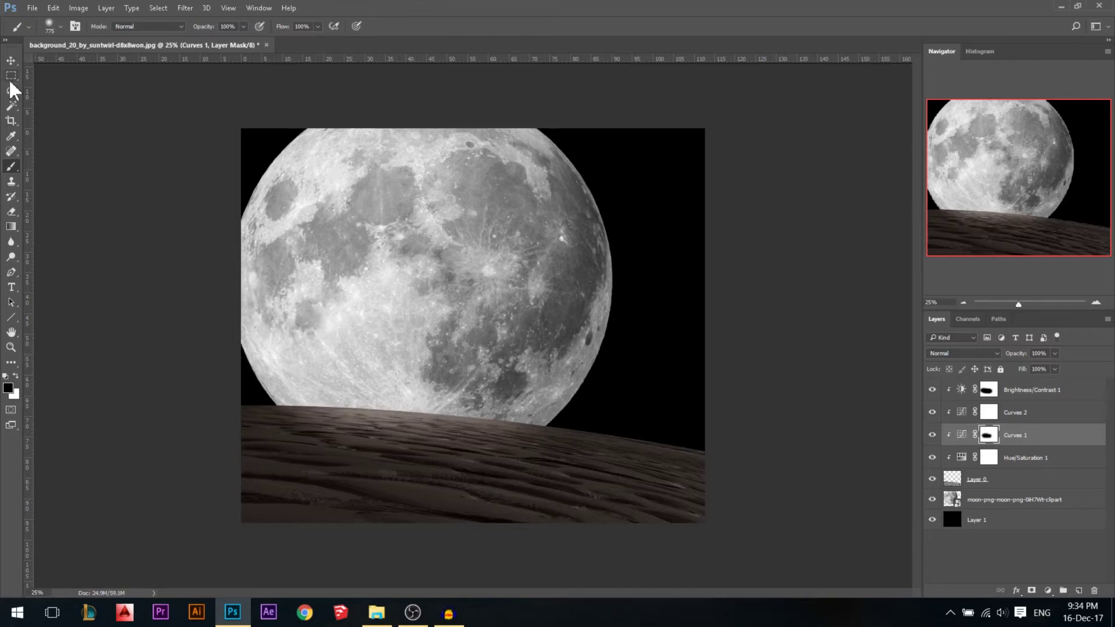
Step: Colorize the moon with a clipped Hue/Saturation layer: Hue 33, Saturation 68, Lightness -8
left_click(11, 60)
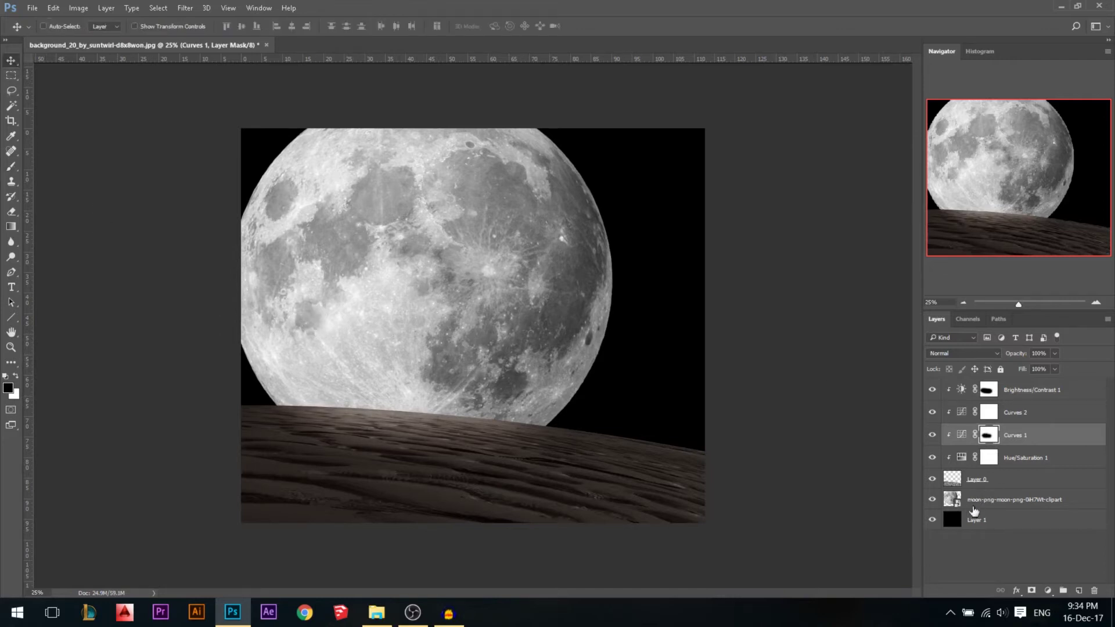
left_click(982, 503)
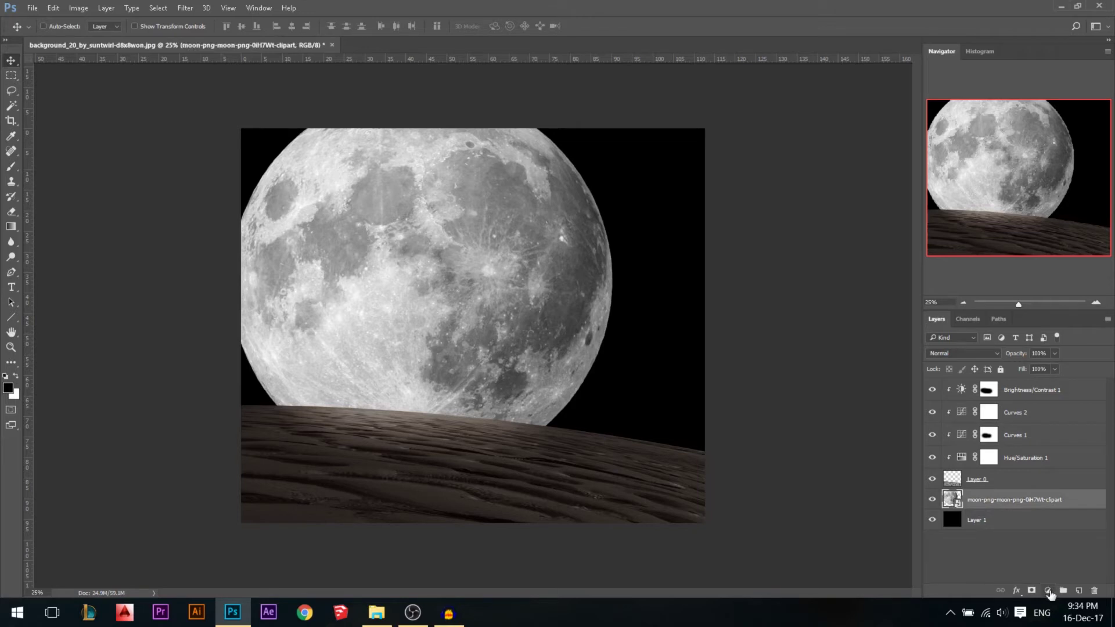
left_click(1048, 591)
left_click(1005, 435)
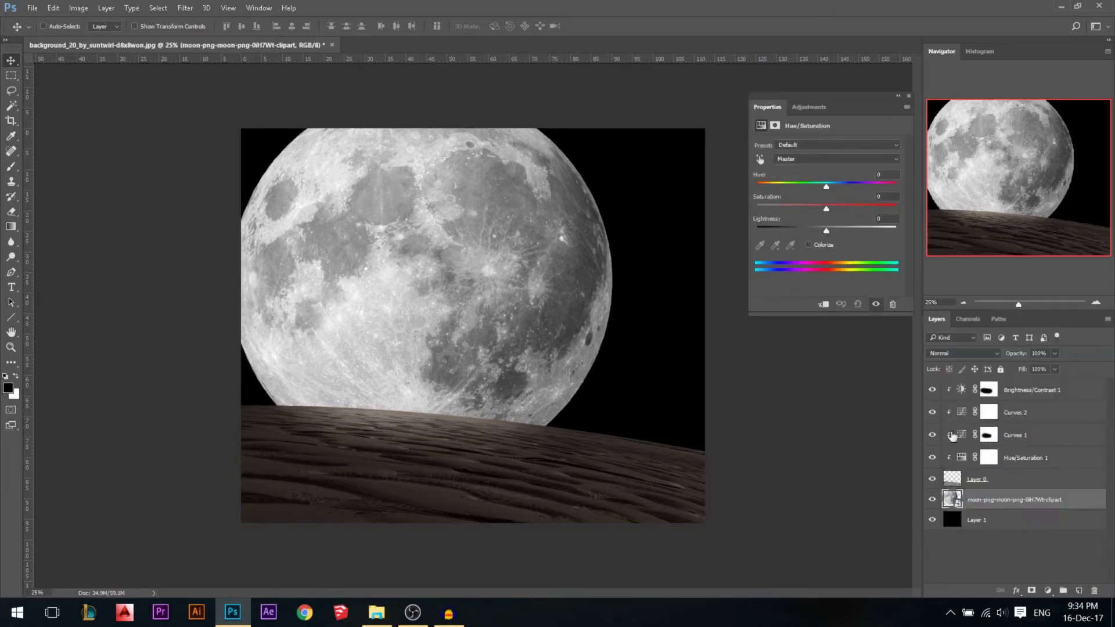
left_click(825, 305)
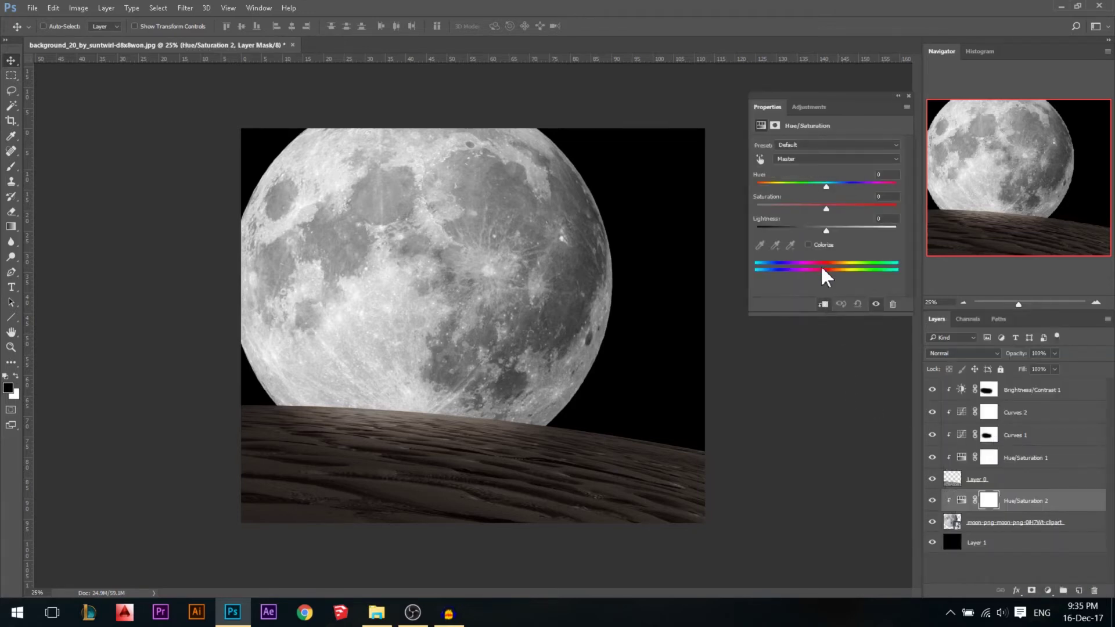
left_click(810, 243)
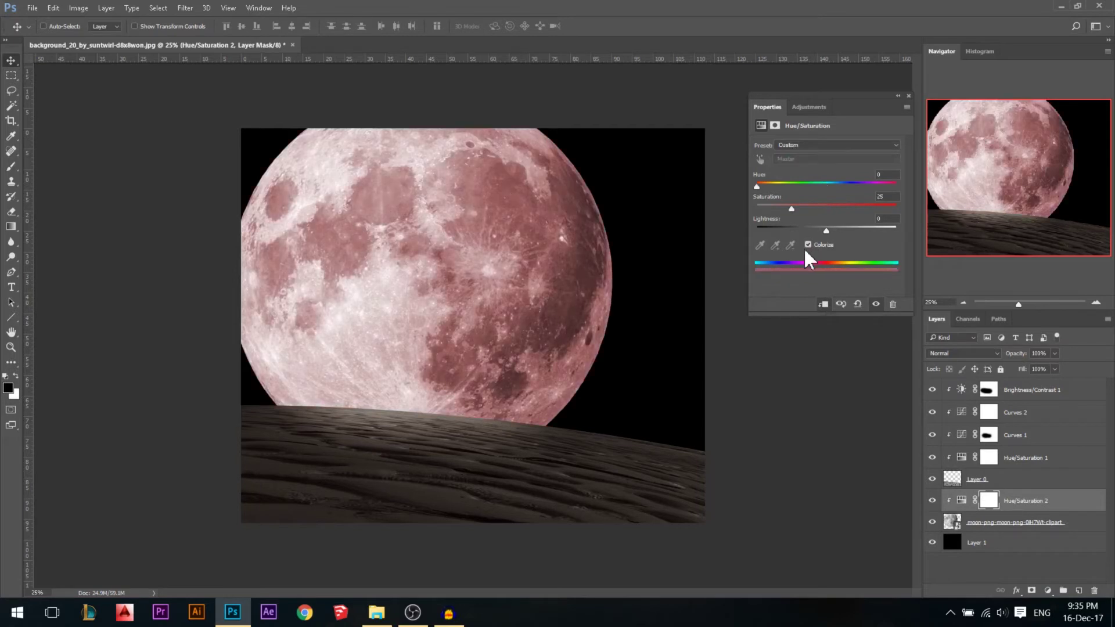
left_click_drag(761, 187, 767, 187)
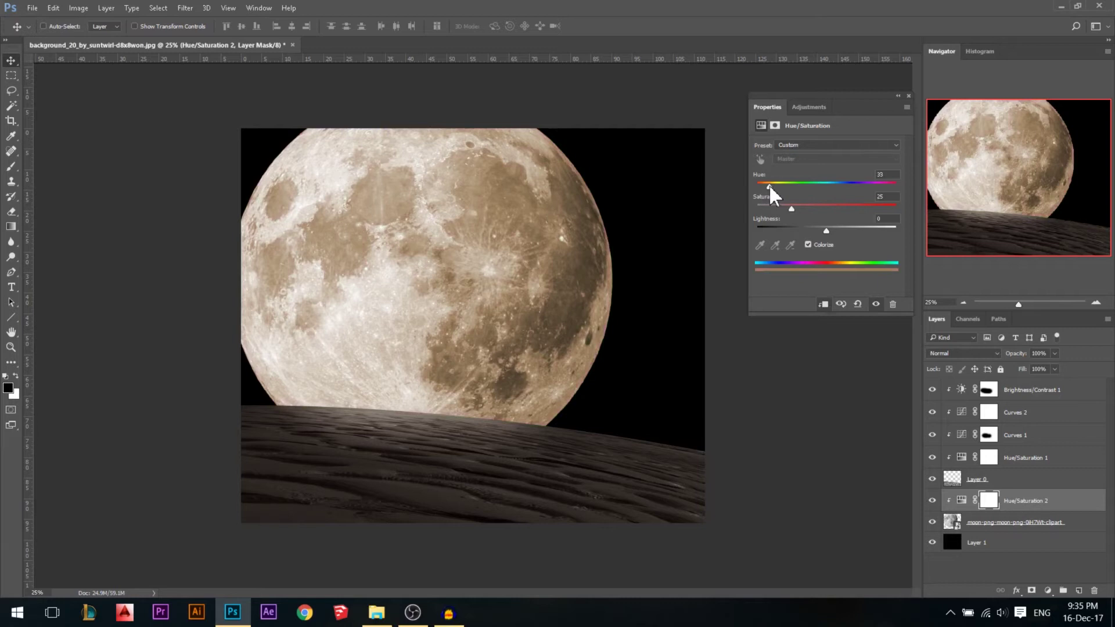
left_click_drag(835, 206, 849, 205)
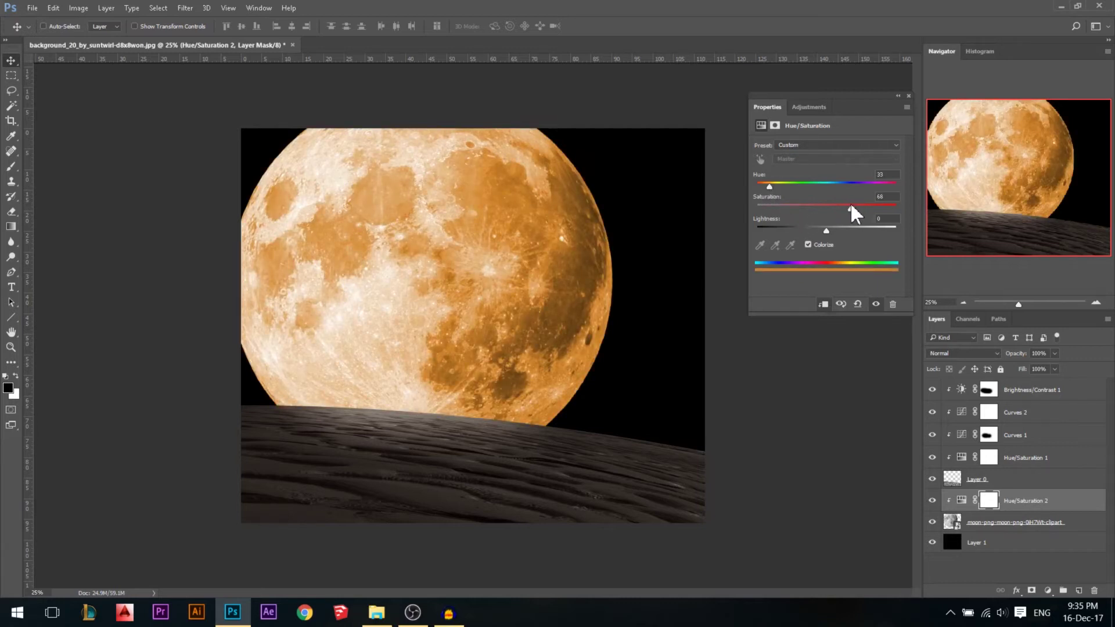
left_click_drag(822, 230, 820, 230)
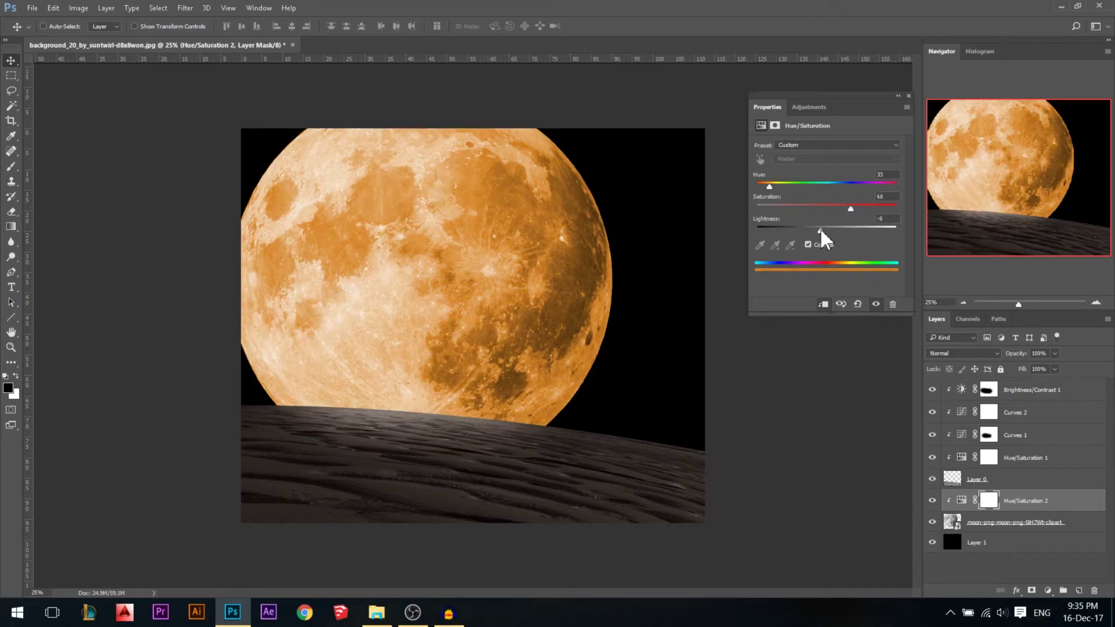
left_click(909, 95)
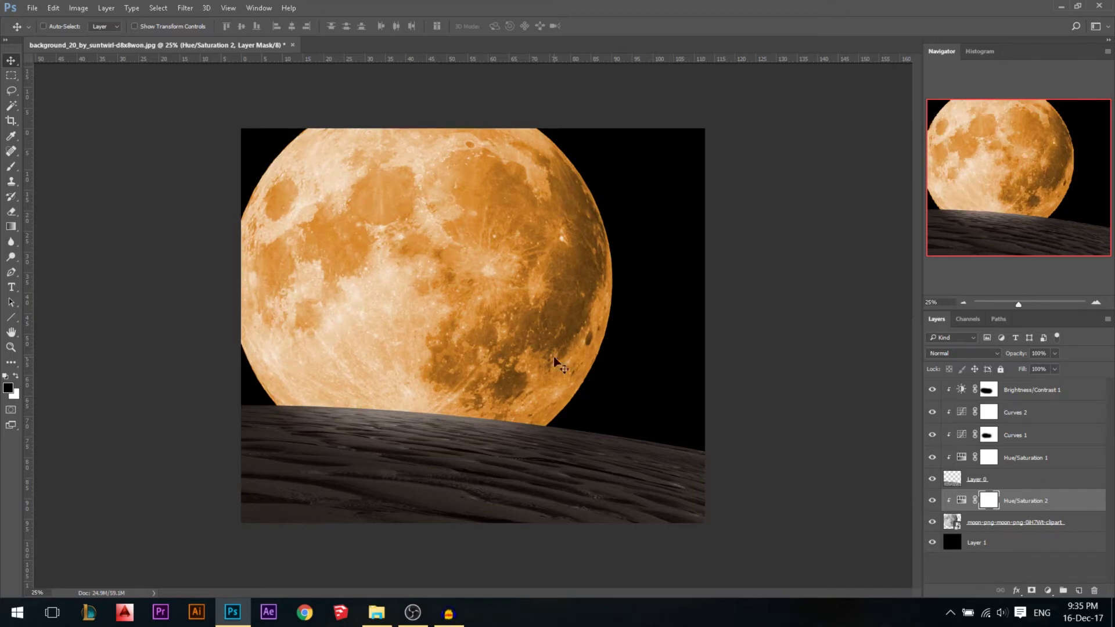
left_click(999, 526)
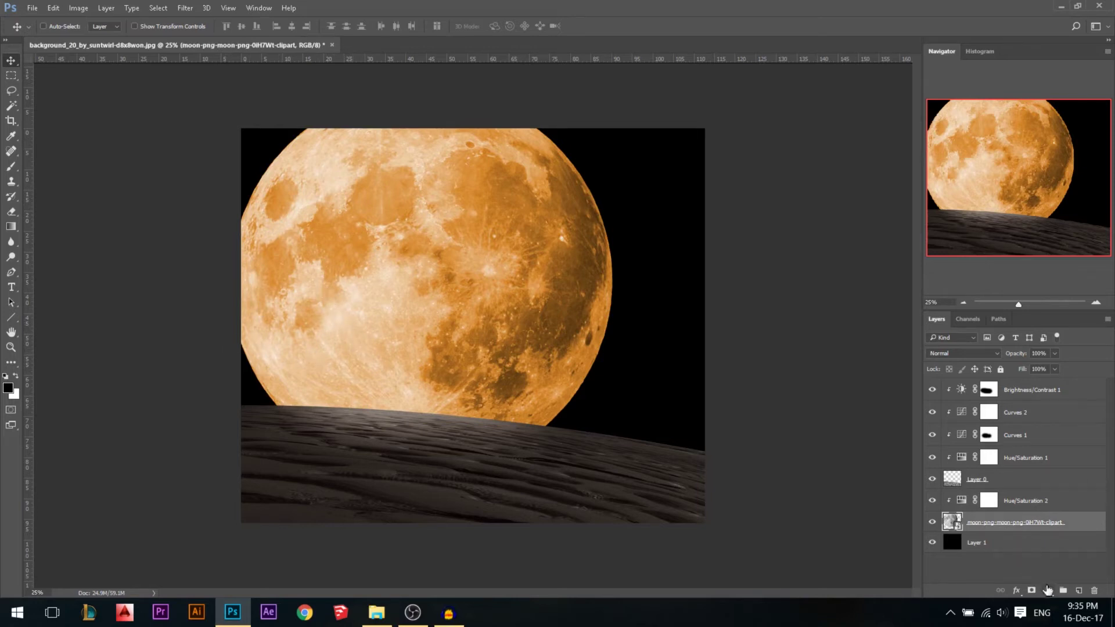
Step: Add a Brightness/Contrast layer above the moon at brightness -52, contrast 38, then pick a smaller brush
left_click(1048, 590)
left_click(986, 359)
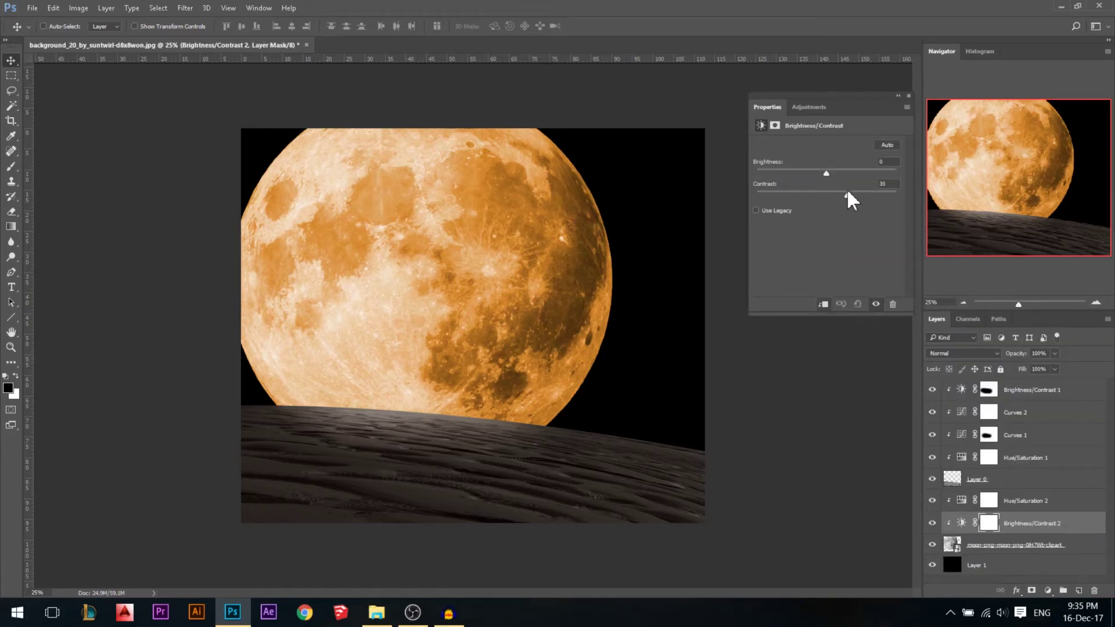
left_click(818, 173)
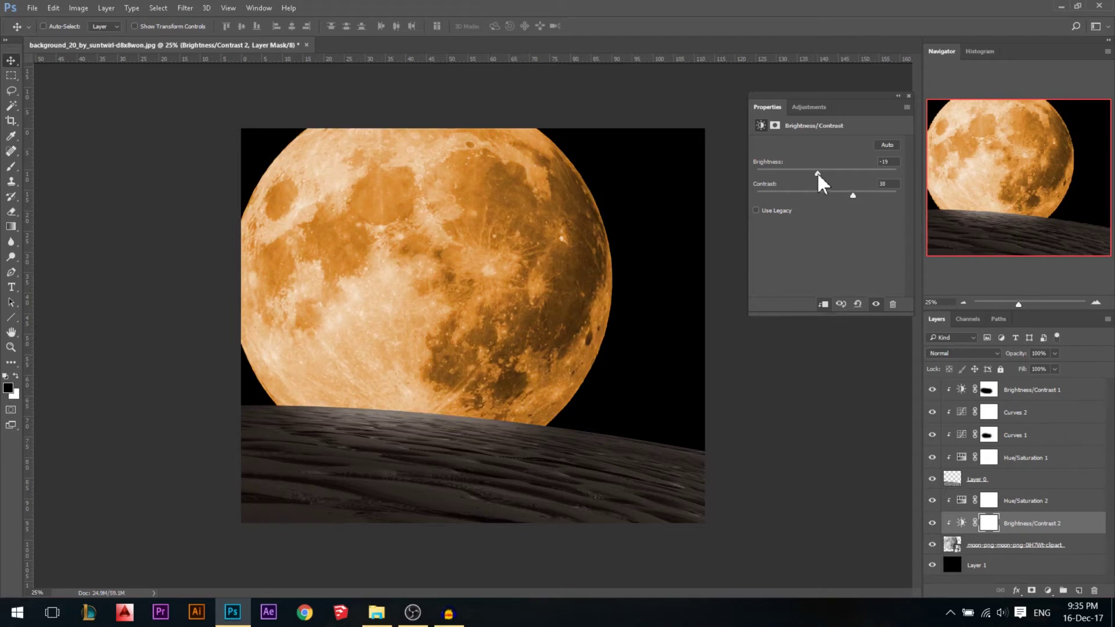
left_click_drag(815, 173, 804, 173)
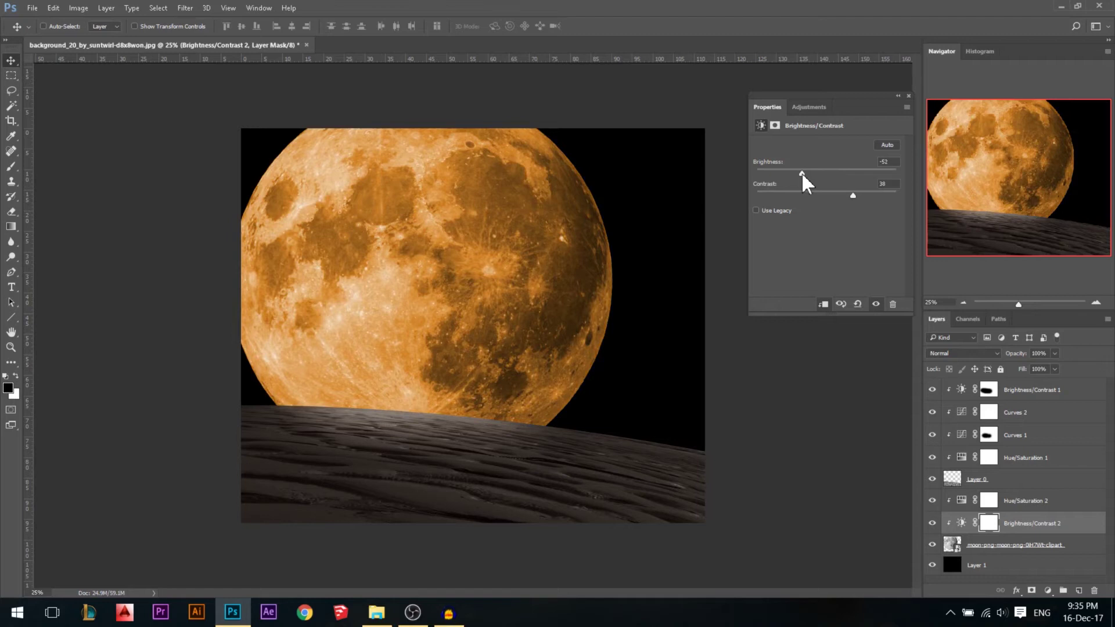
left_click(909, 95)
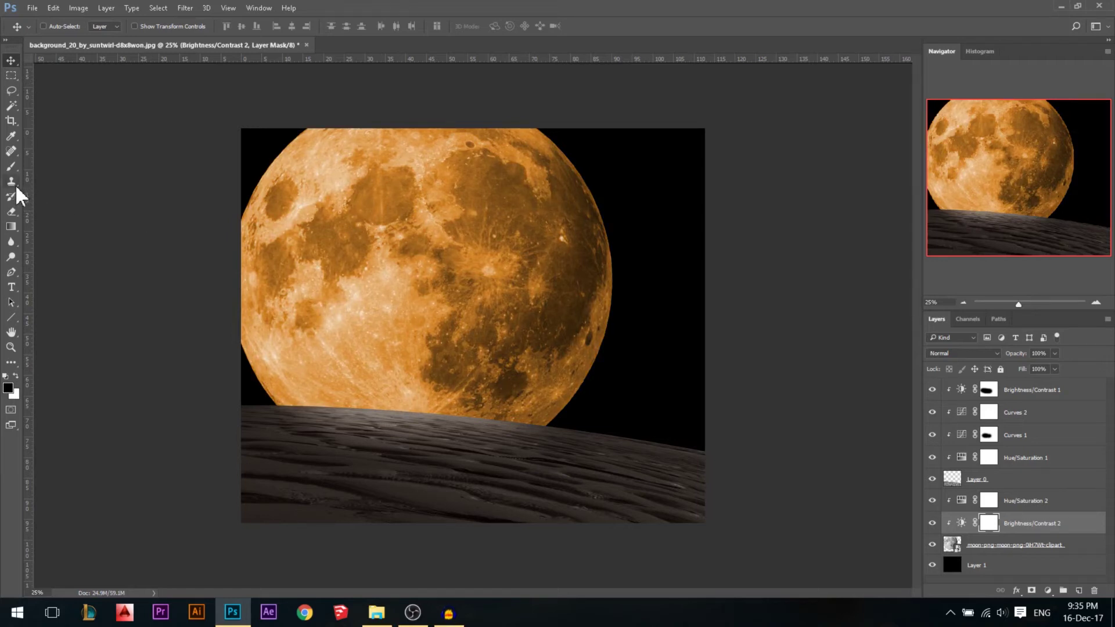
left_click(11, 167)
mouse_move(386, 424)
left_mouse_down()
mouse_move(345, 414)
mouse_move(428, 419)
mouse_move(374, 415)
mouse_move(414, 411)
mouse_move(455, 422)
mouse_move(387, 416)
mouse_move(468, 427)
mouse_move(405, 413)
mouse_move(457, 427)
left_mouse_up()
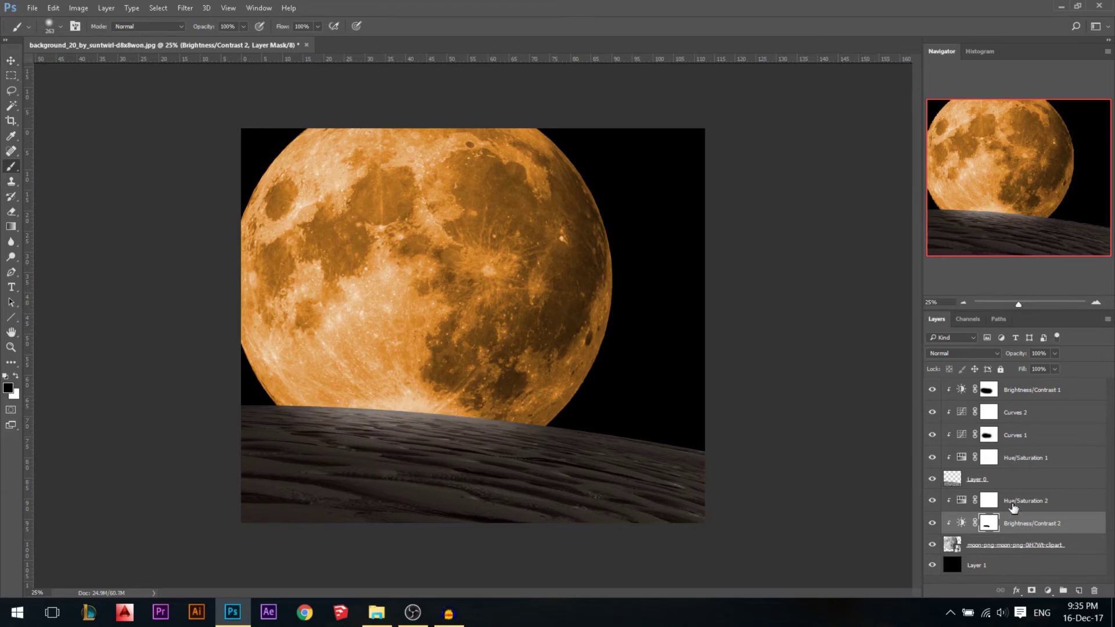
Step: Add a new empty layer above Hue/Saturation 2, clipped to the moon
left_click(1014, 505)
left_click(1078, 590)
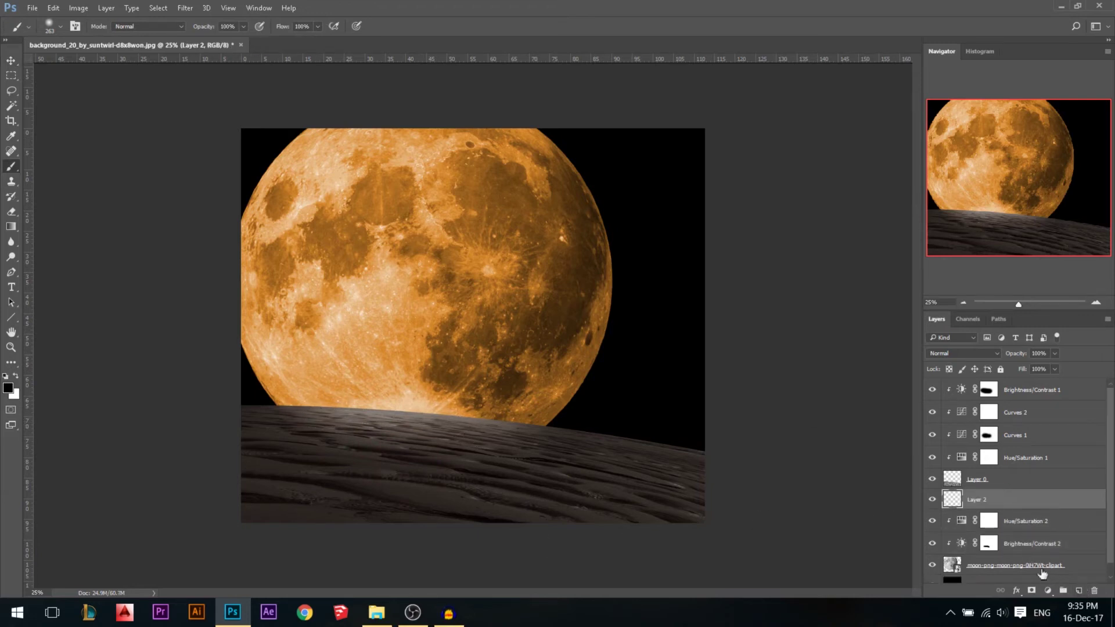
left_click_drag(1031, 568, 983, 508)
left_click(983, 508, "alt")
Step: Set the foreground to a lighter version of the moon's sampled orange
left_click(8, 388)
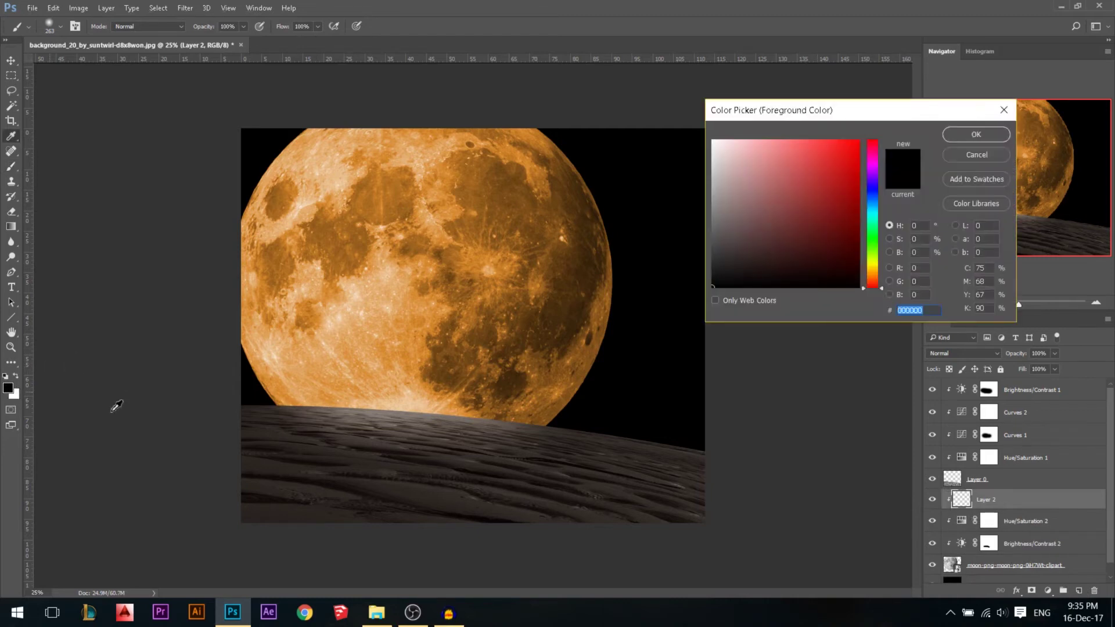
left_click(358, 387)
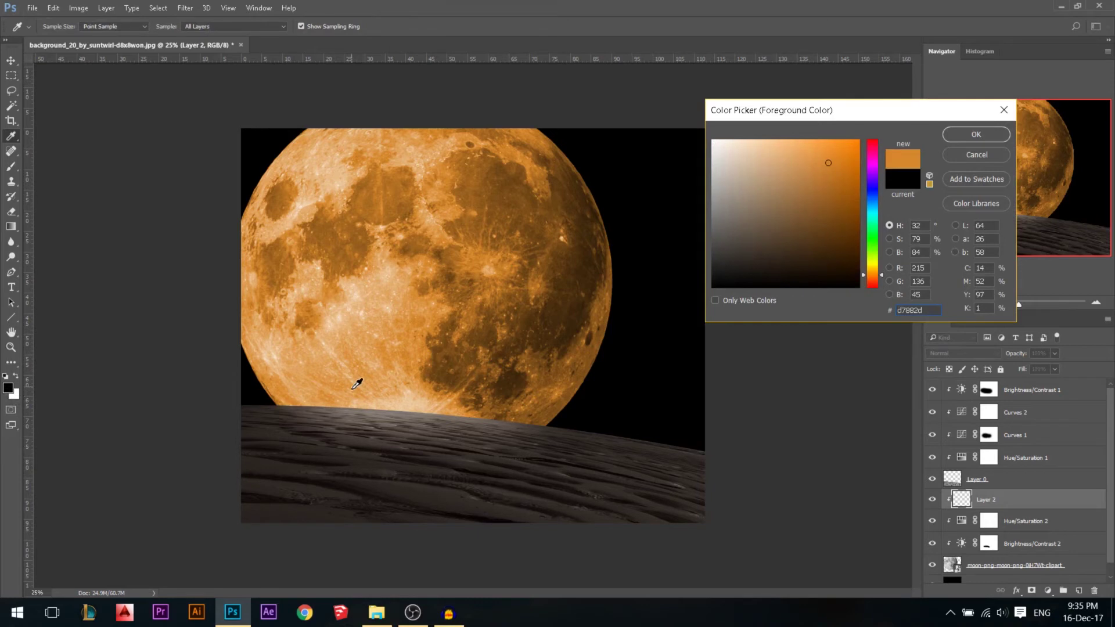
left_click_drag(814, 147, 809, 140)
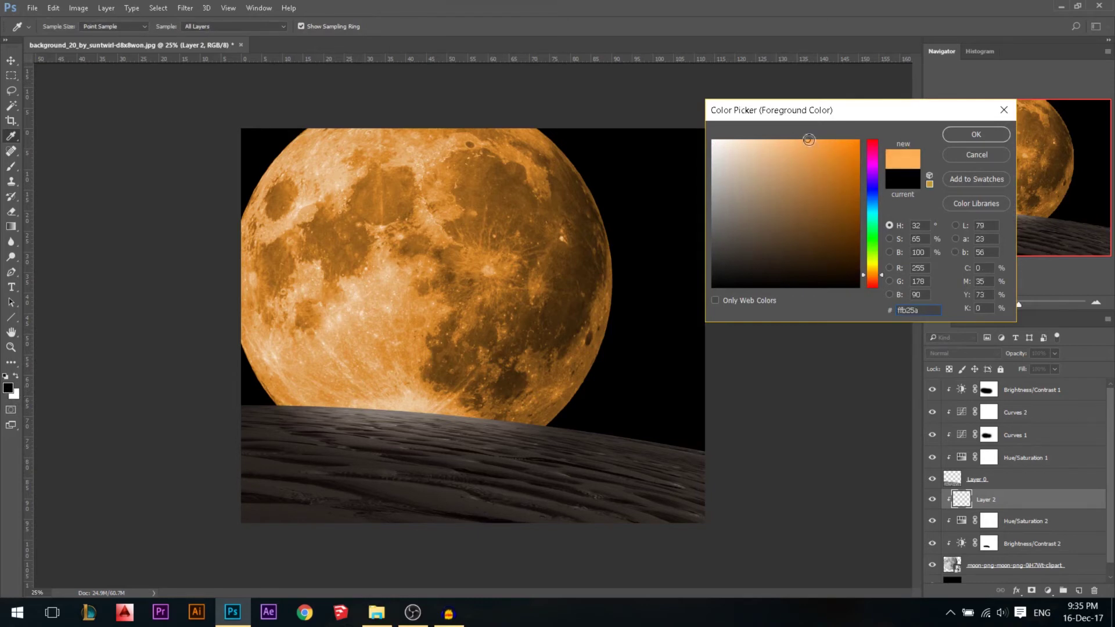
left_click(960, 135)
Step: Paint a soft orange glow with the brush, undoing a stray dab and resizing it to 463
key("b")
left_click_drag(372, 366, 444, 357)
left_click(497, 365)
key("ctrl+z")
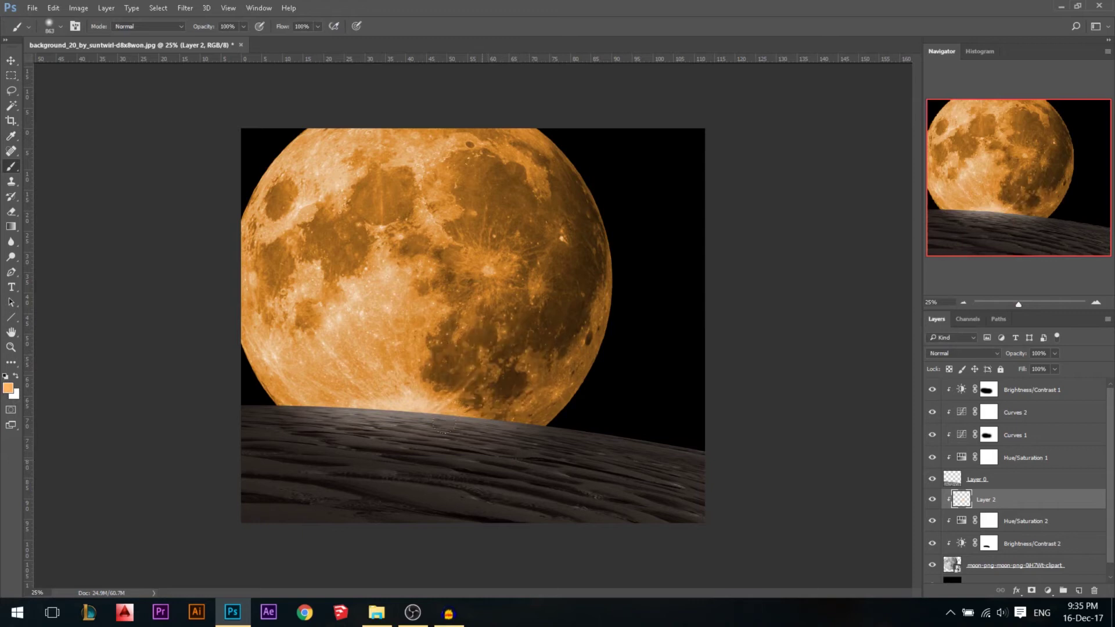
mouse_move(442, 428)
left_mouse_down()
mouse_move(444, 458)
mouse_move(406, 426)
left_mouse_up()
Step: Set the glow layer to Screen at 52% opacity, then select Brightness/Contrast 1
left_click(967, 354)
left_click(937, 434)
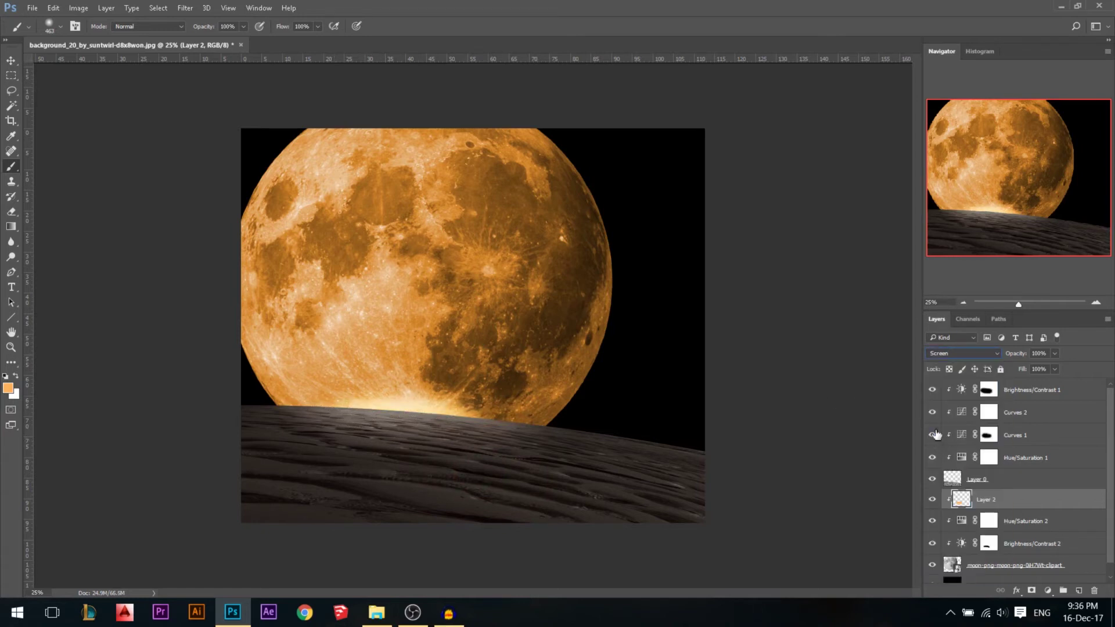
left_click(11, 60)
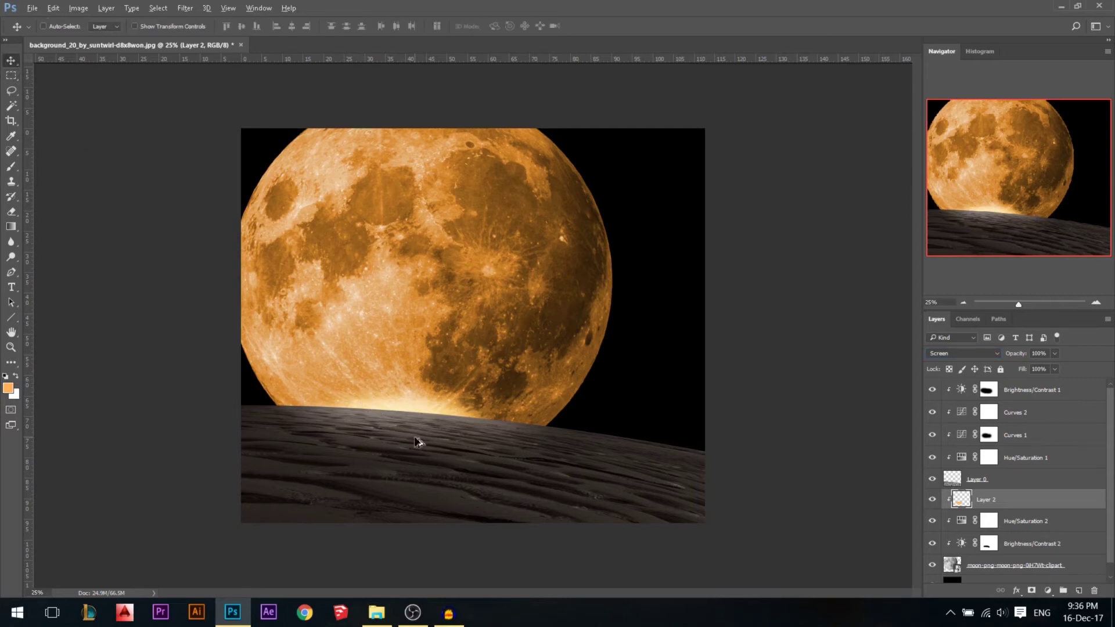
scroll(429, 430, "up", 2)
scroll(388, 433, "down", 1)
scroll(389, 430, "down", 1)
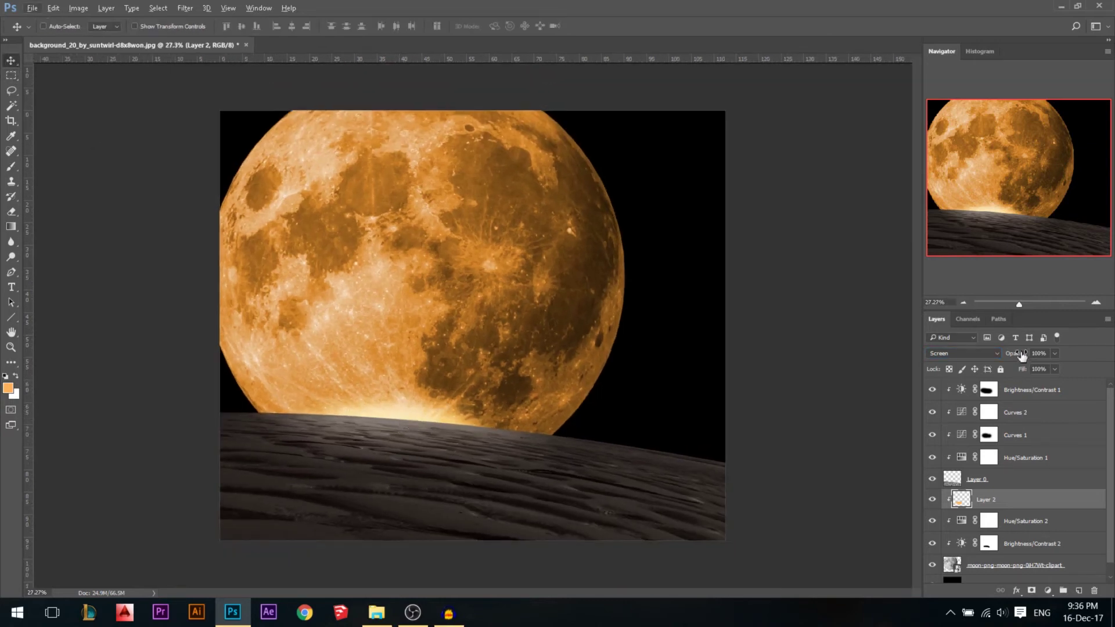
mouse_move(1024, 354)
left_mouse_down()
mouse_move(1007, 357)
mouse_move(1022, 359)
left_mouse_up()
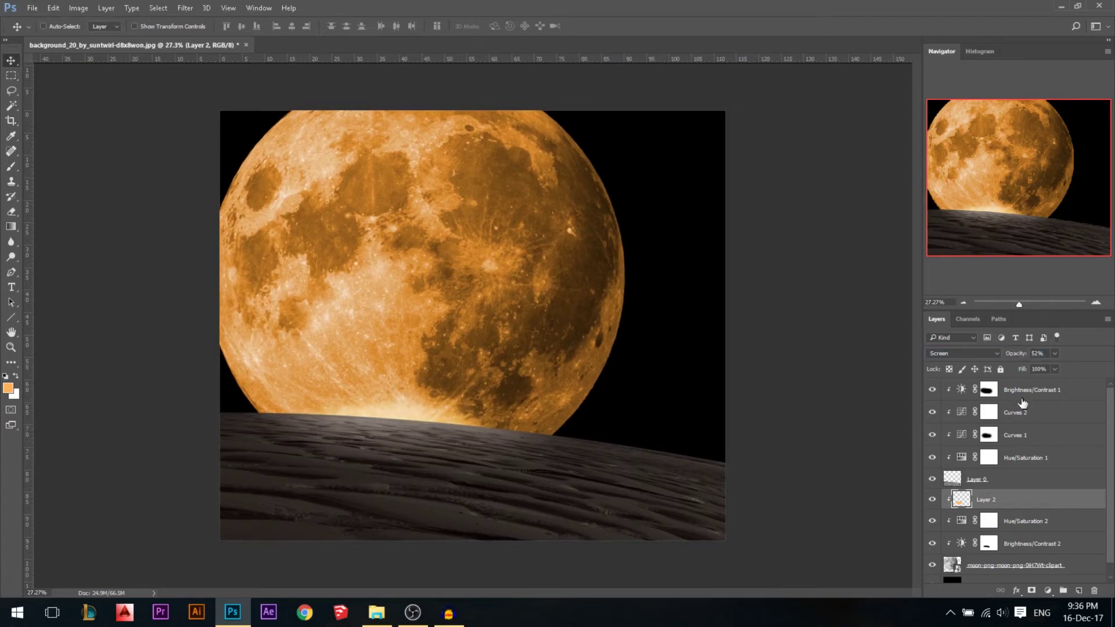
left_click(1022, 392)
Step: On a new Layer 3, paint a wide orange horizon glow and blend it in Overlay at about 60% opacity
left_click(1080, 591)
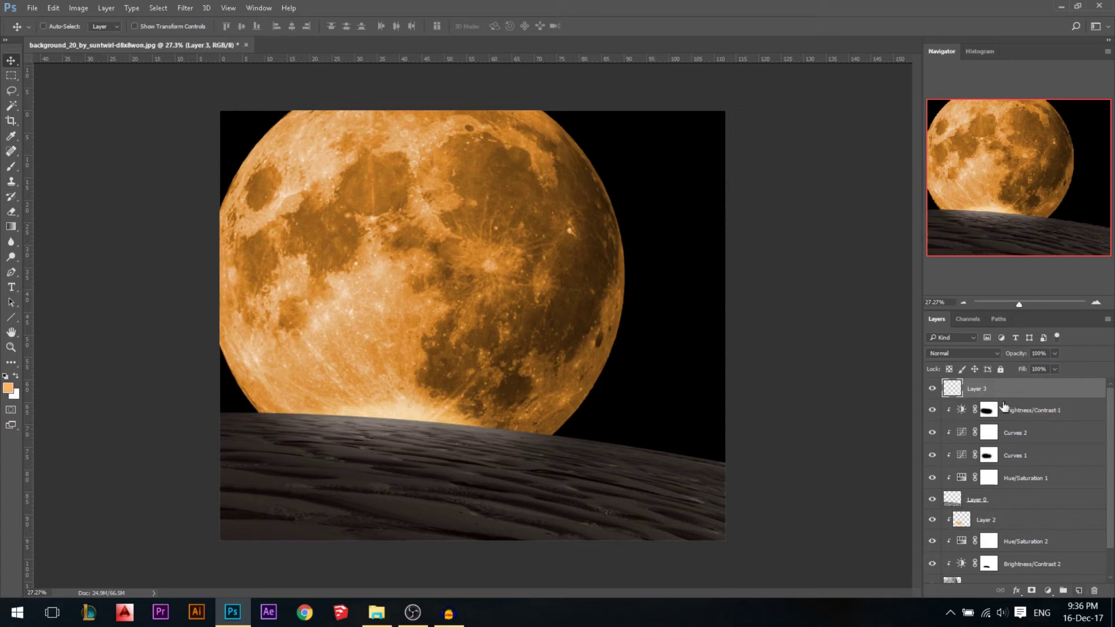
left_click(12, 166)
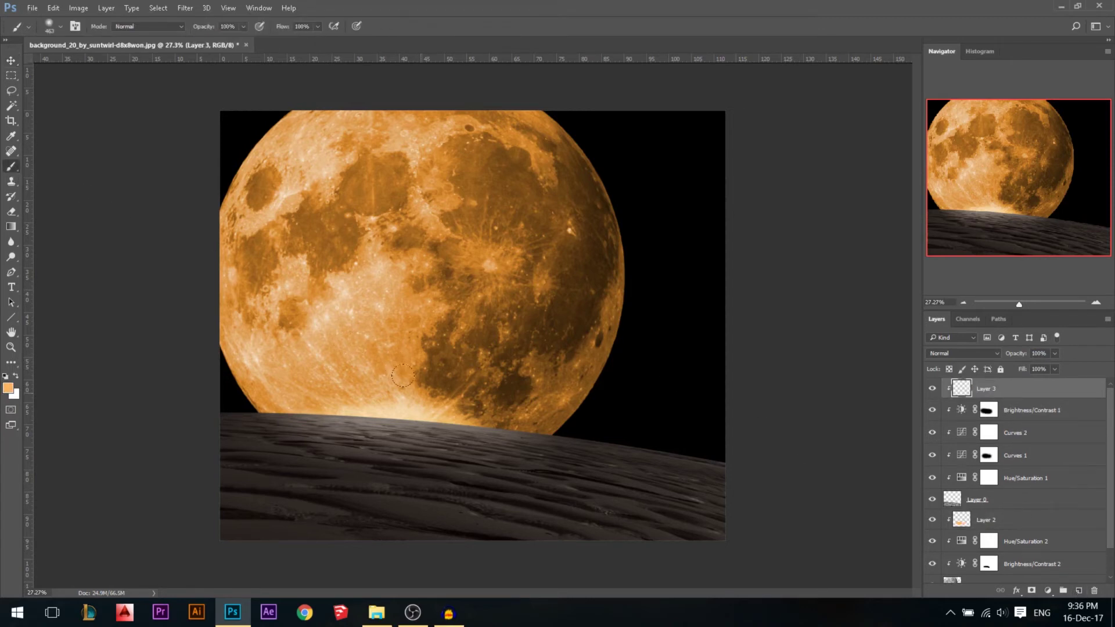
left_click_drag(403, 376, 477, 430)
mouse_move(448, 385)
left_mouse_down()
mouse_move(424, 441)
mouse_move(302, 424)
left_mouse_up()
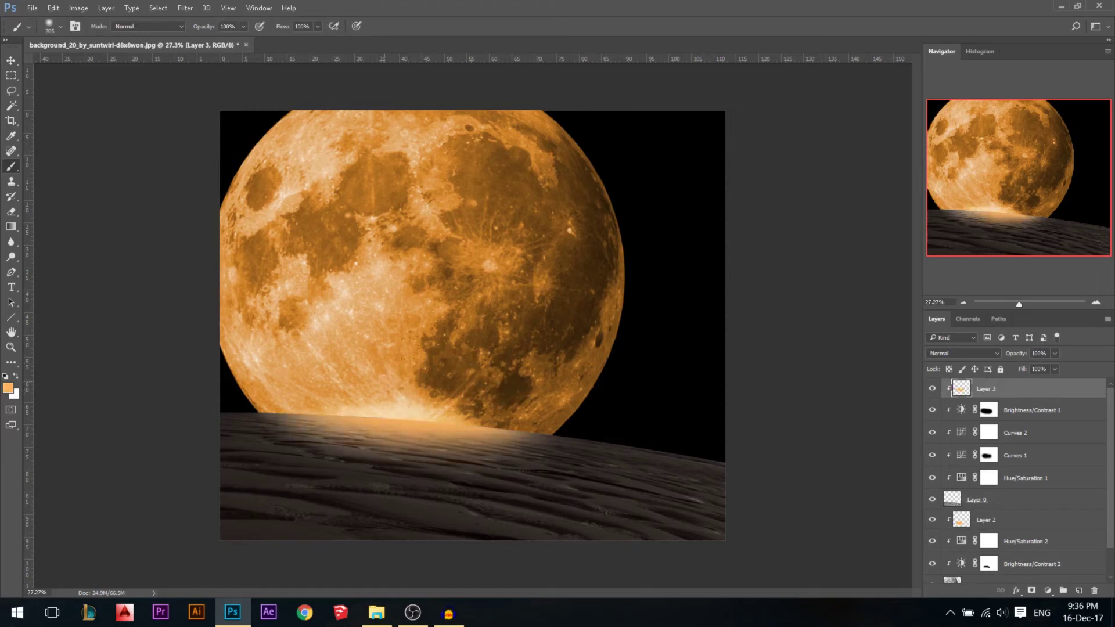
left_click(963, 353)
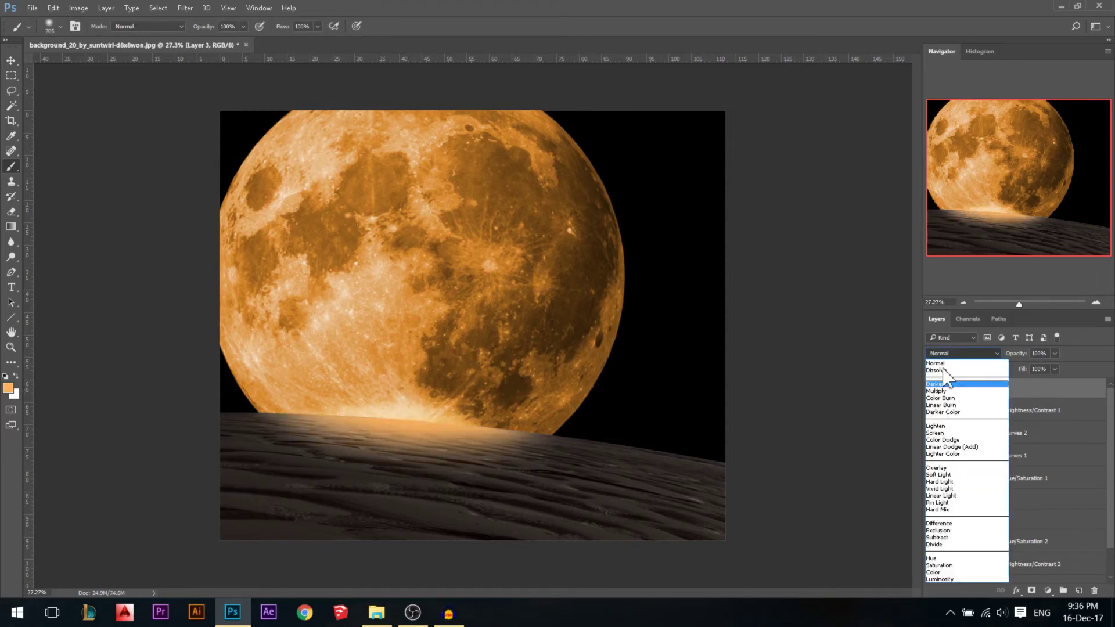
left_click(937, 467)
left_click_drag(1023, 354, 1016, 359)
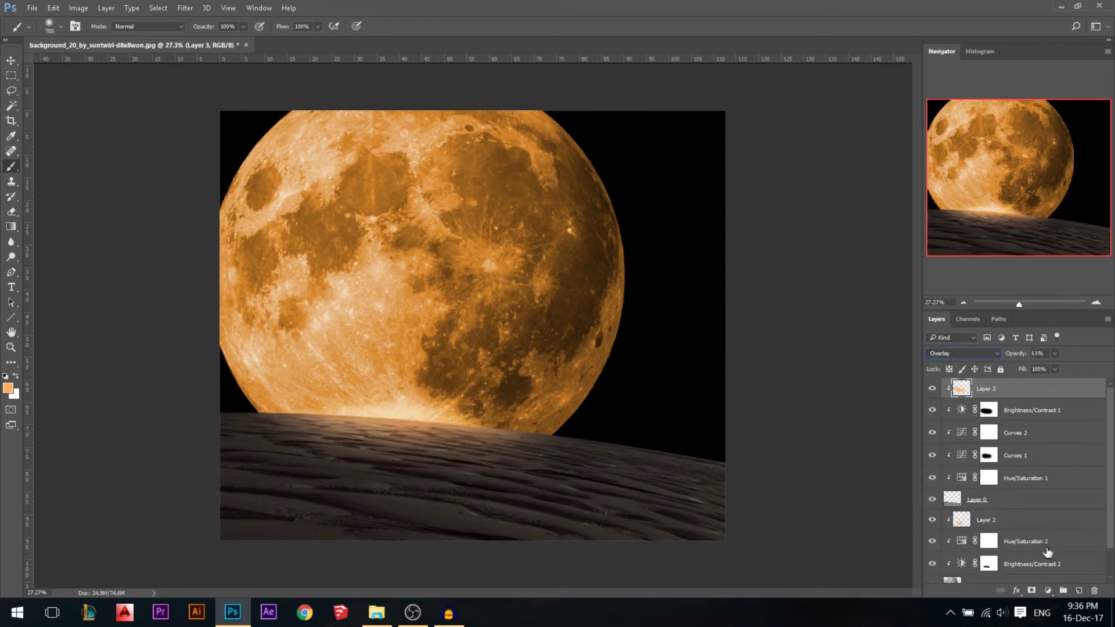
Step: Add Layer 4 in Screen mode and paint a brighter horizon glow, brush shrunk to 353
left_click(1080, 591)
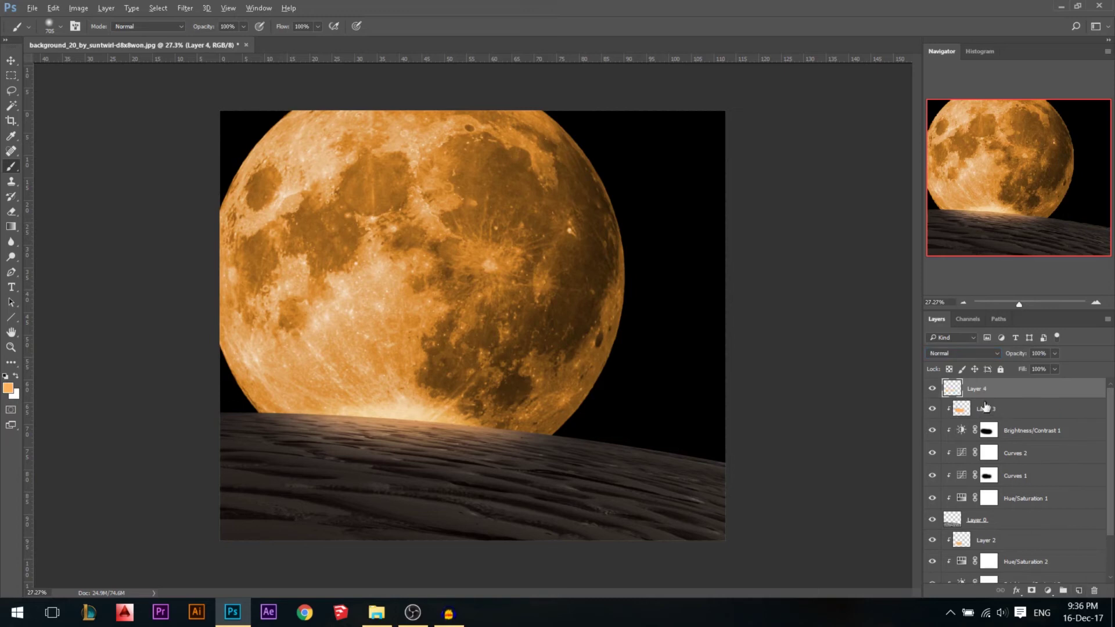
left_click(962, 354)
left_click(936, 432)
mouse_move(372, 430)
left_mouse_down()
mouse_move(412, 430)
mouse_move(360, 430)
mouse_move(407, 429)
left_mouse_up()
key("bracketleft")
key("bracketleft")
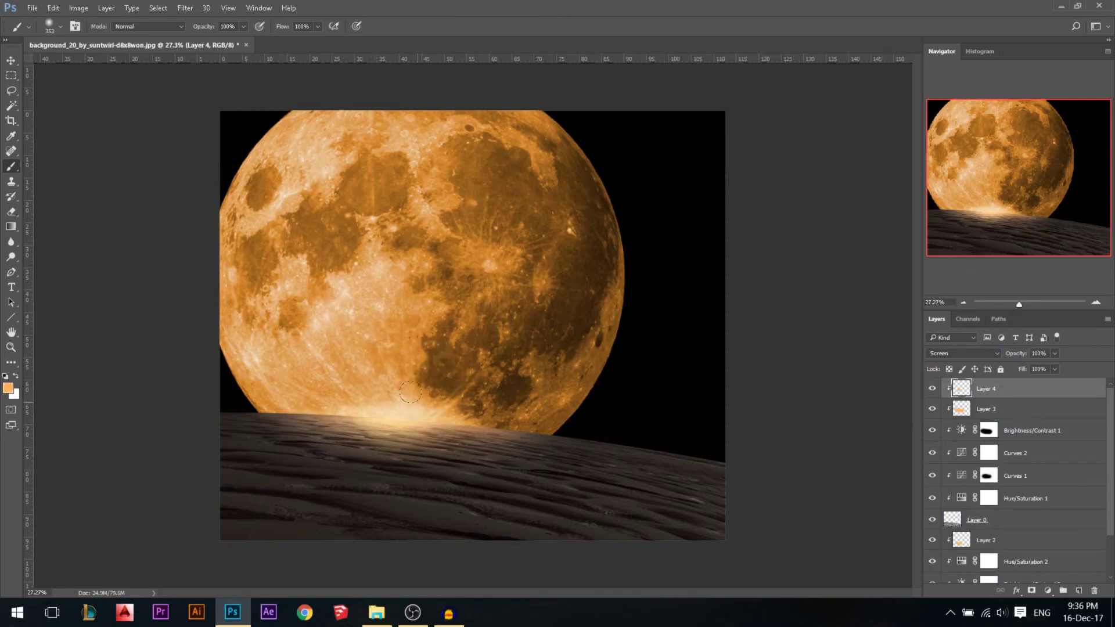
Step: Drag the ballerina PNG from File Explorer into the composition
left_click(11, 61)
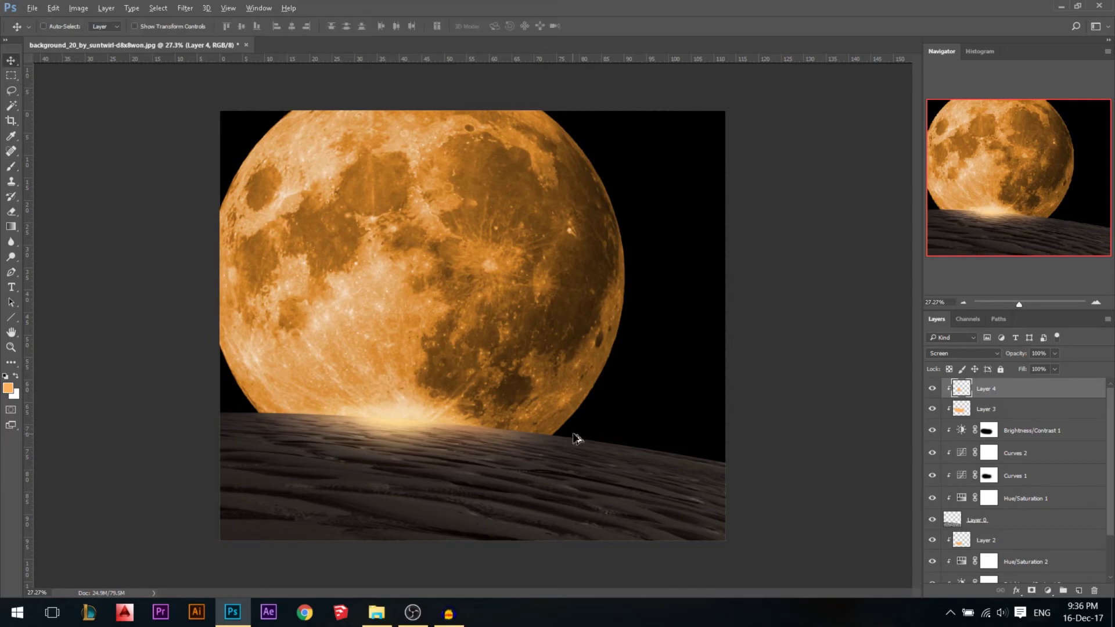
scroll(578, 438, "down", 2)
scroll(506, 437, "up", 1)
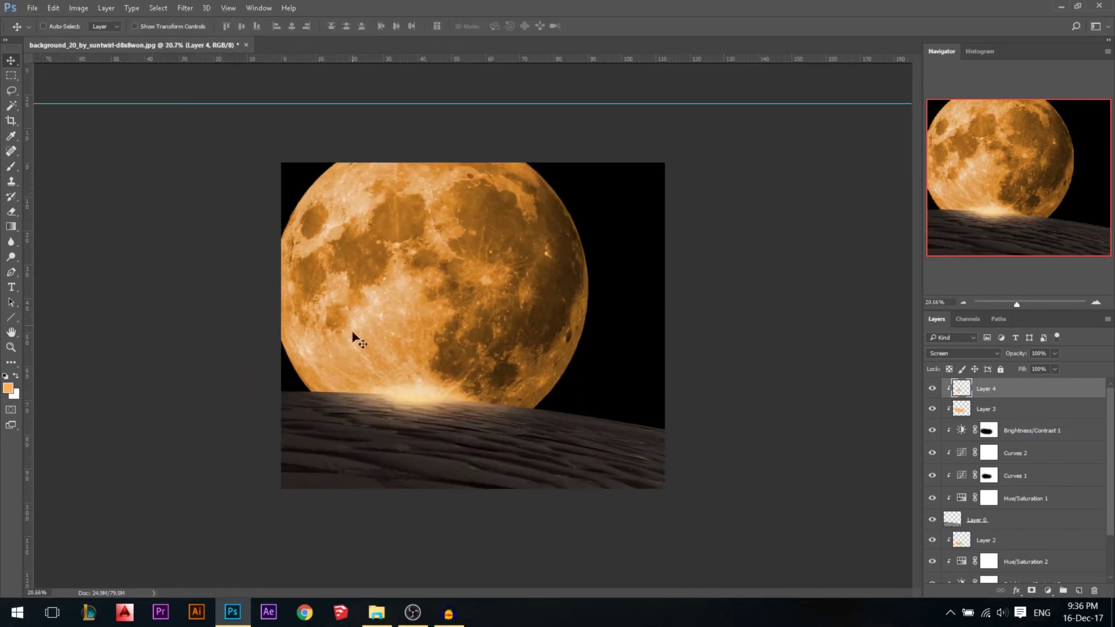
left_click(376, 611)
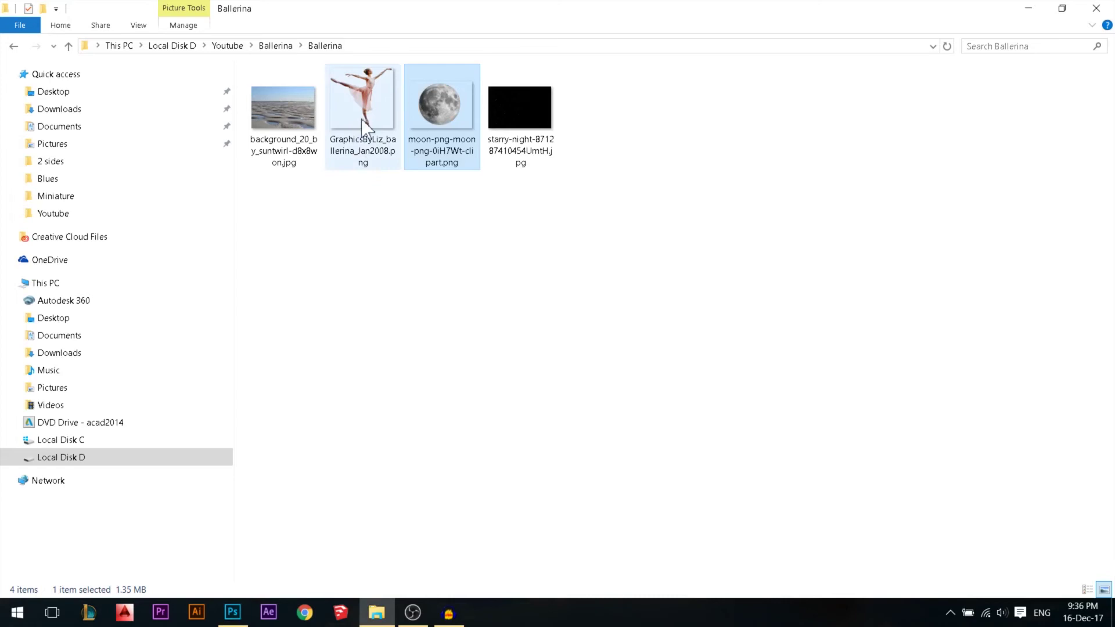
left_click_drag(363, 105, 403, 393)
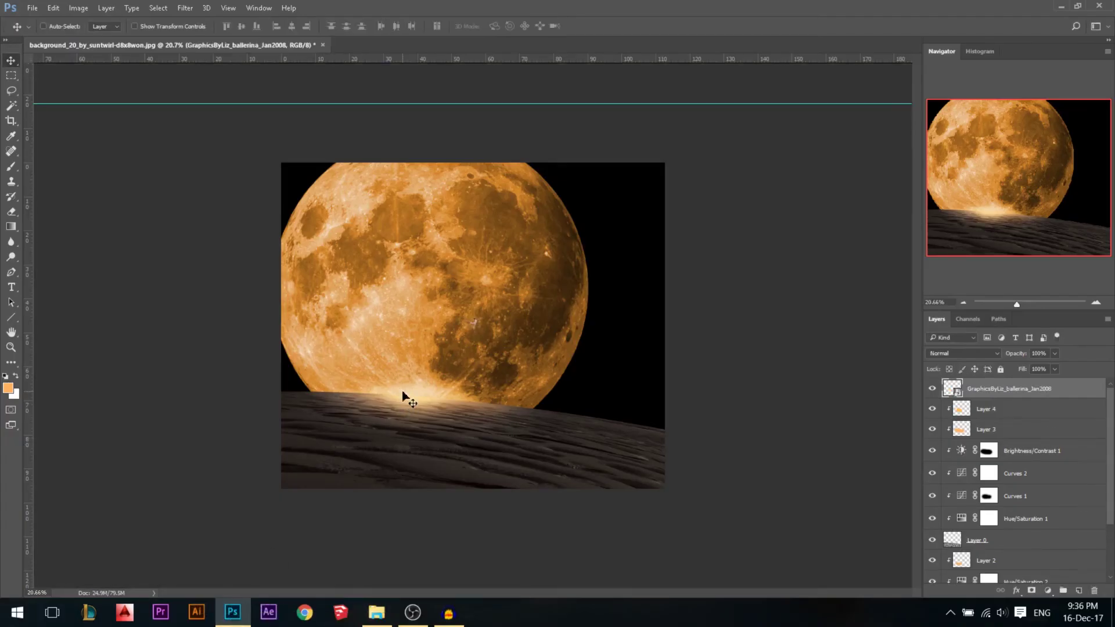
Step: Resize and place the ballerina, then nudge her down with Shift+Down onto the glowing horizon
left_click_drag(487, 316, 419, 376)
key("Return")
key("shift+Down")
key("shift+Down")
scroll(417, 384, "up", 2)
scroll(378, 406, "up", 1)
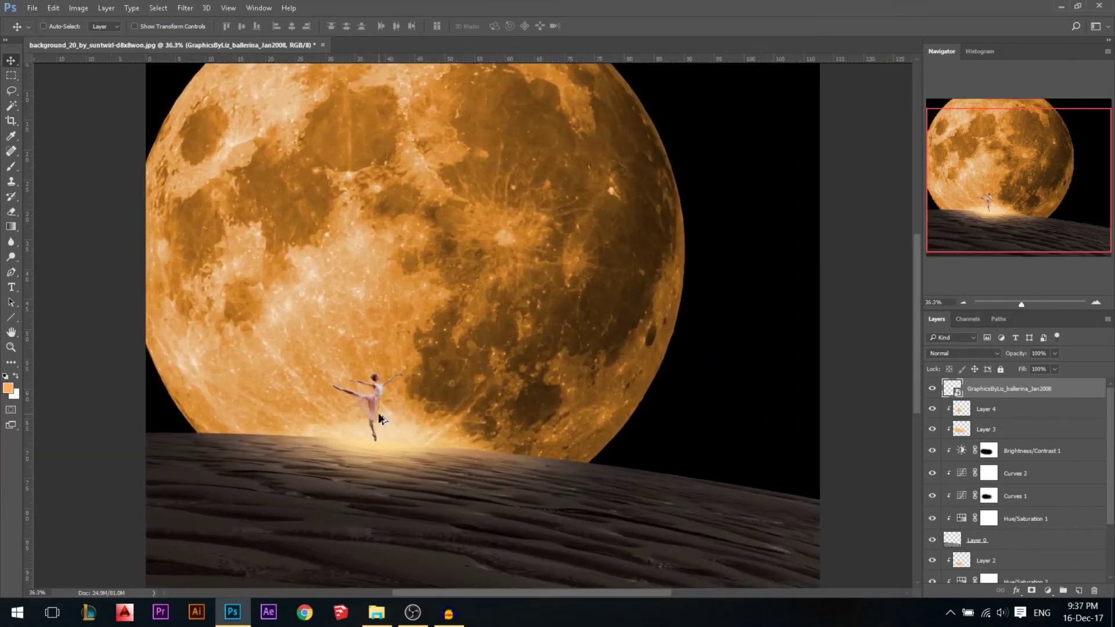
scroll(410, 326, "down", 1)
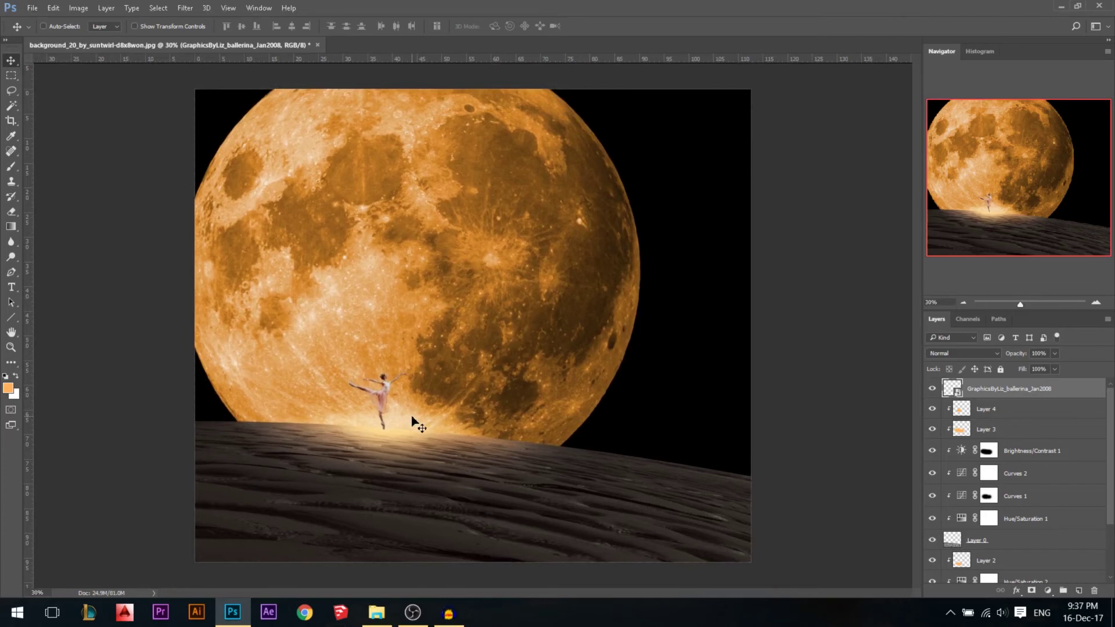
Step: Add a Curves layer clipped to the ballerina with the top-right point pulled down, then select the ballerina layer
left_click(1048, 591)
left_click(1016, 398)
left_click(822, 305)
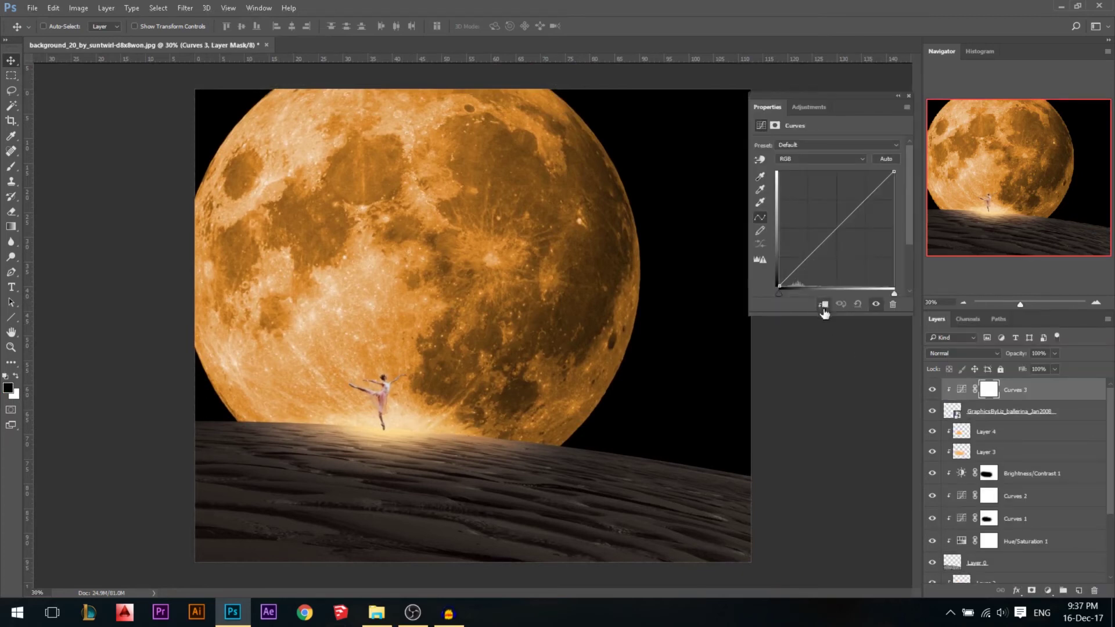
left_click_drag(894, 171, 904, 201)
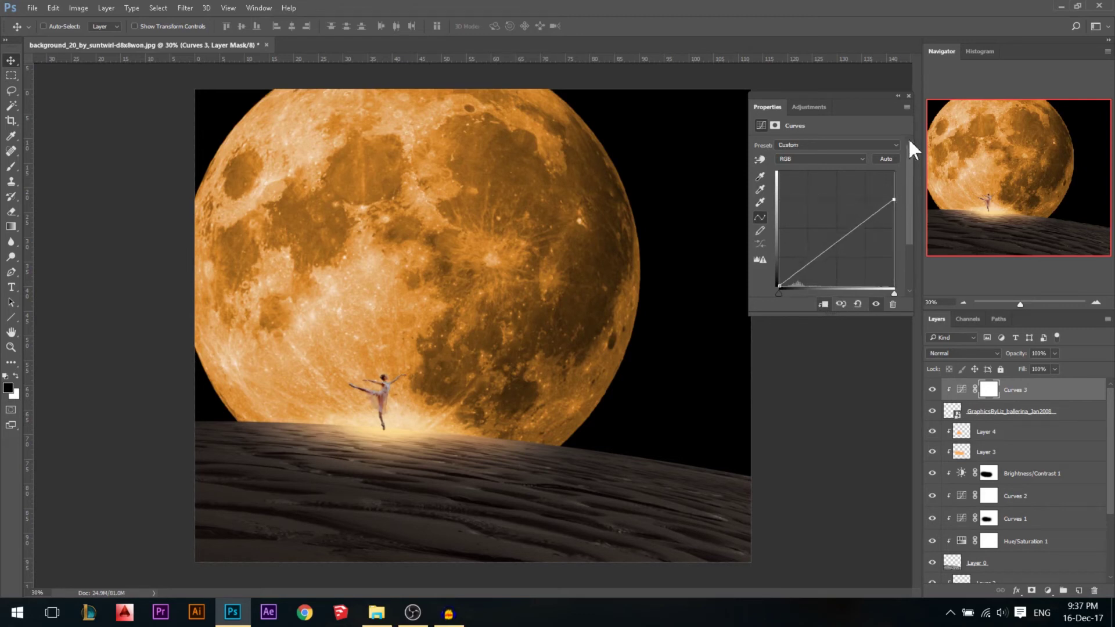
left_click(910, 96)
left_click(986, 416)
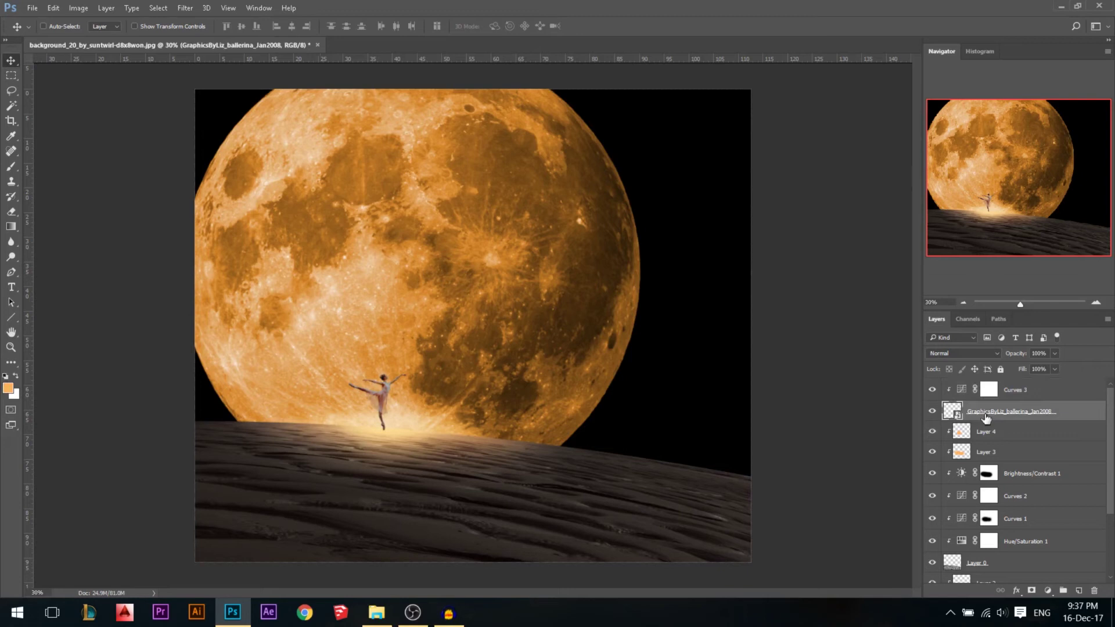
Step: Duplicate and rasterize the ballerina, then flip the copy down into a slanted shadow shape
left_click_drag(992, 420, 985, 435)
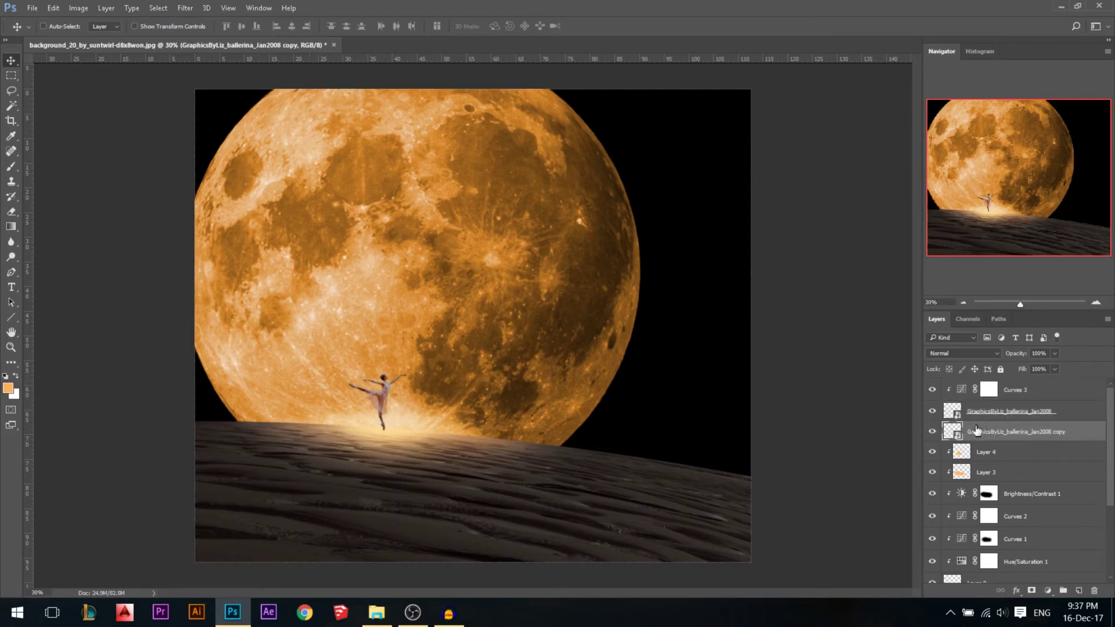
right_click(970, 433)
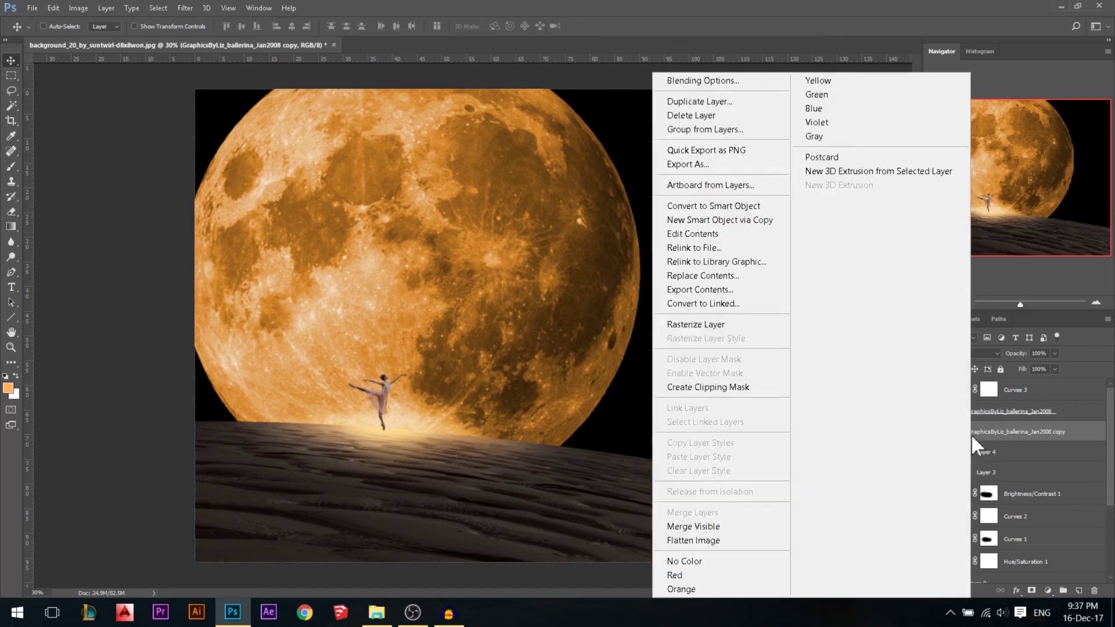
left_click(714, 326)
key("ctrl")
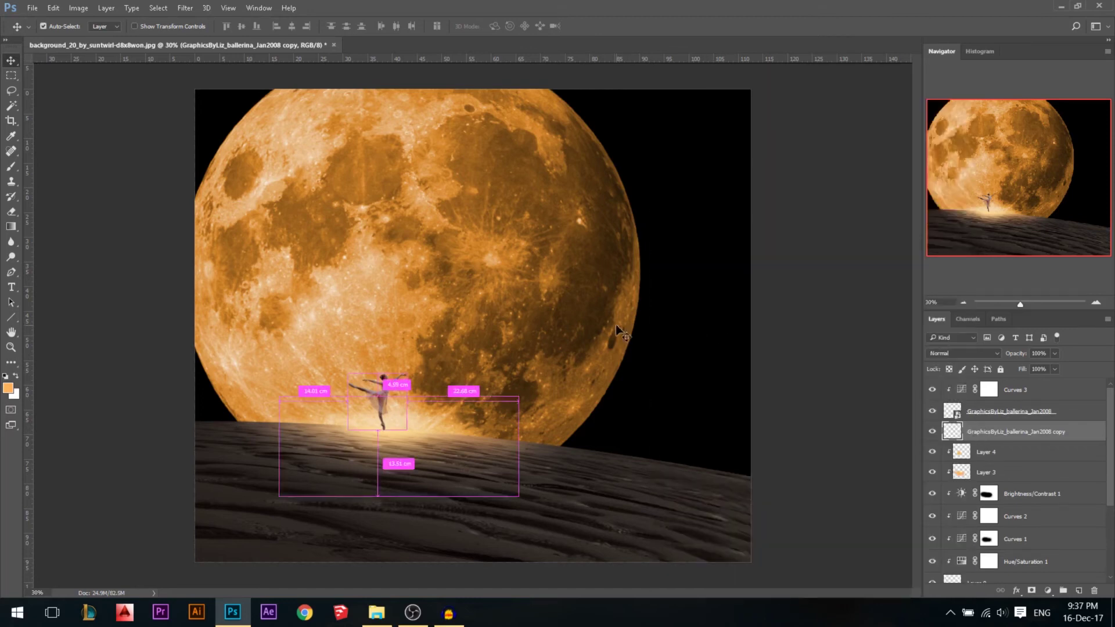
key("ctrl+t")
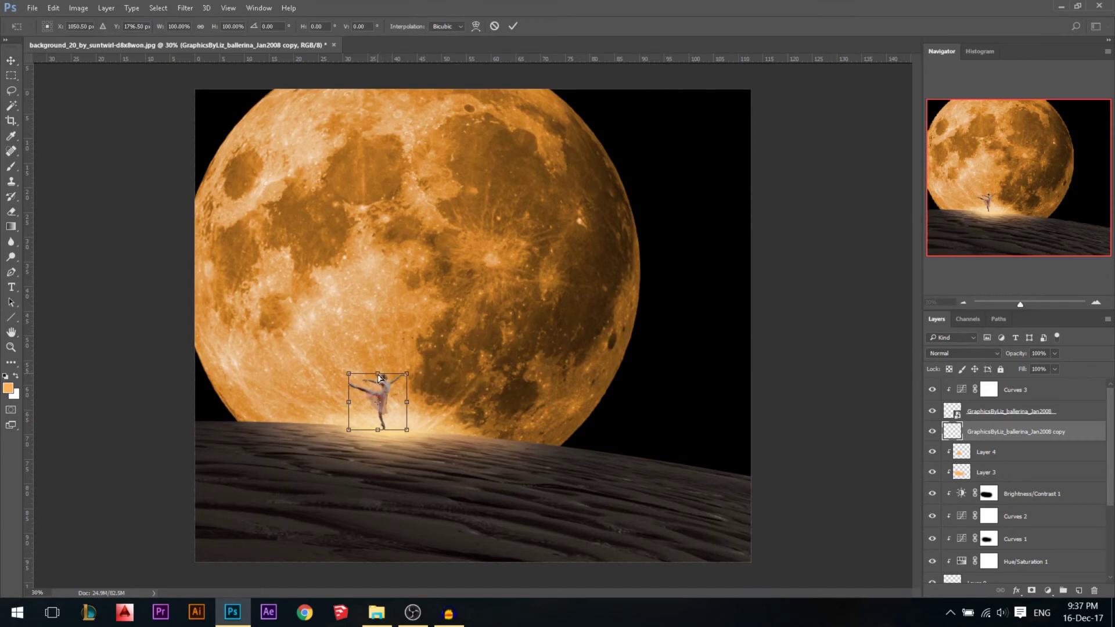
left_click_drag(378, 380, 335, 471)
key("Return")
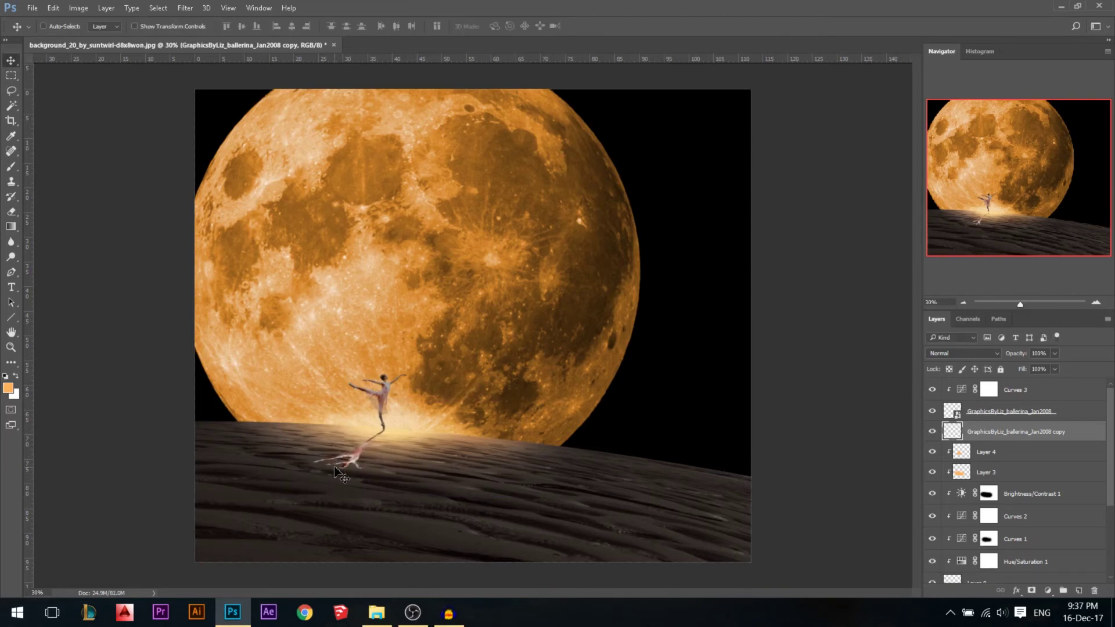
Step: Load the copy's shape as a selection and fill it with black
key("ctrl")
left_click(956, 434, "ctrl")
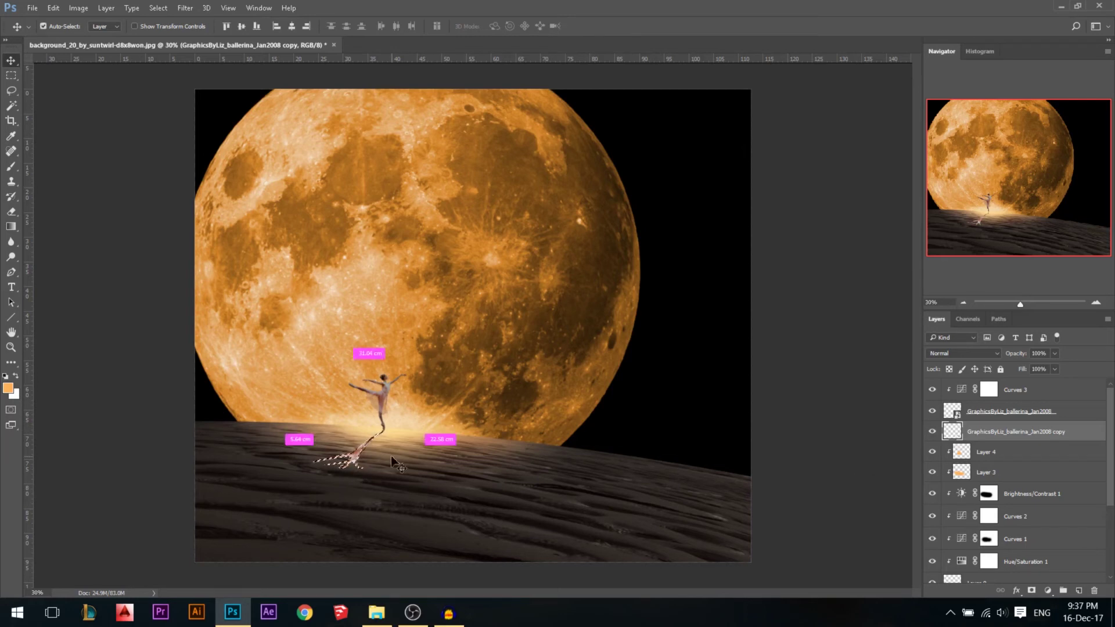
left_click(5, 377)
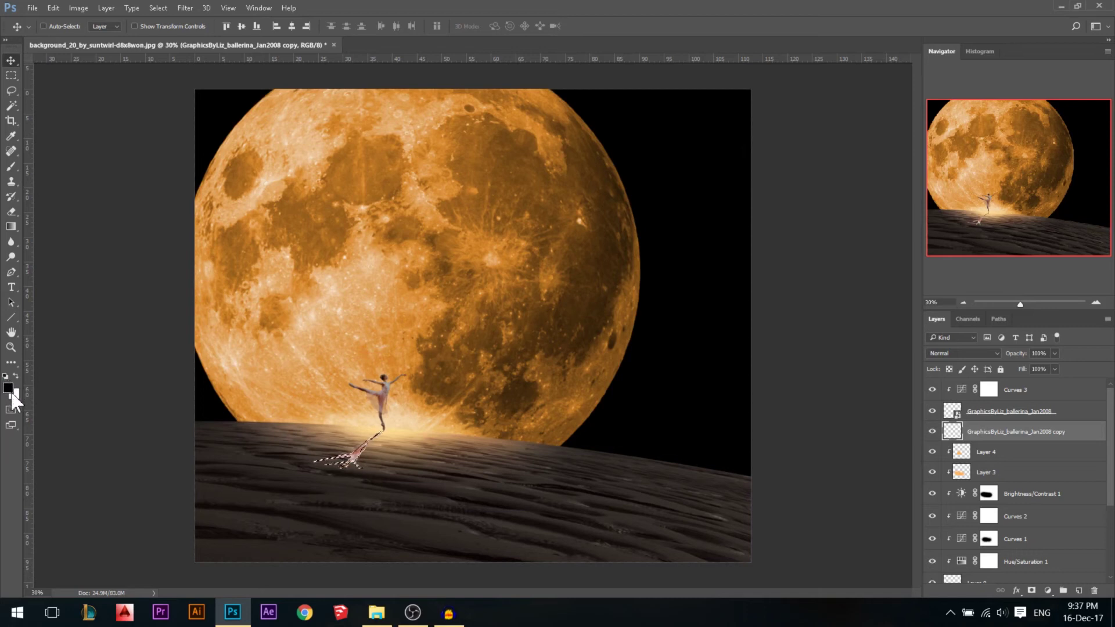
key("alt+BackSpace")
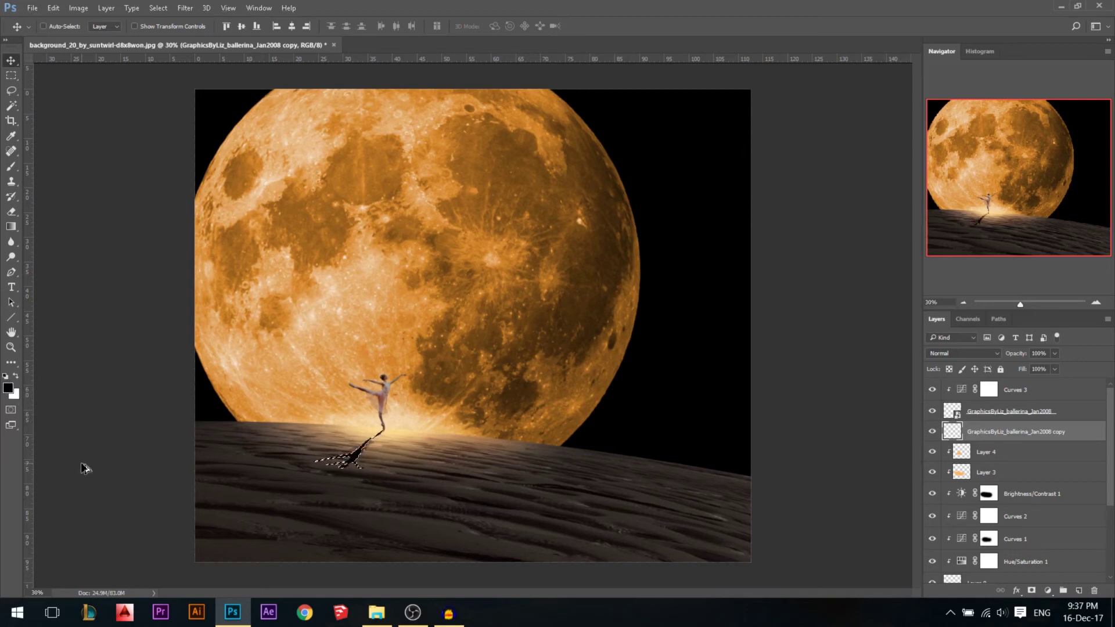
Step: Deselect and apply a 2.2 px Gaussian Blur to the shadow
key("ctrl+d")
left_click(186, 7)
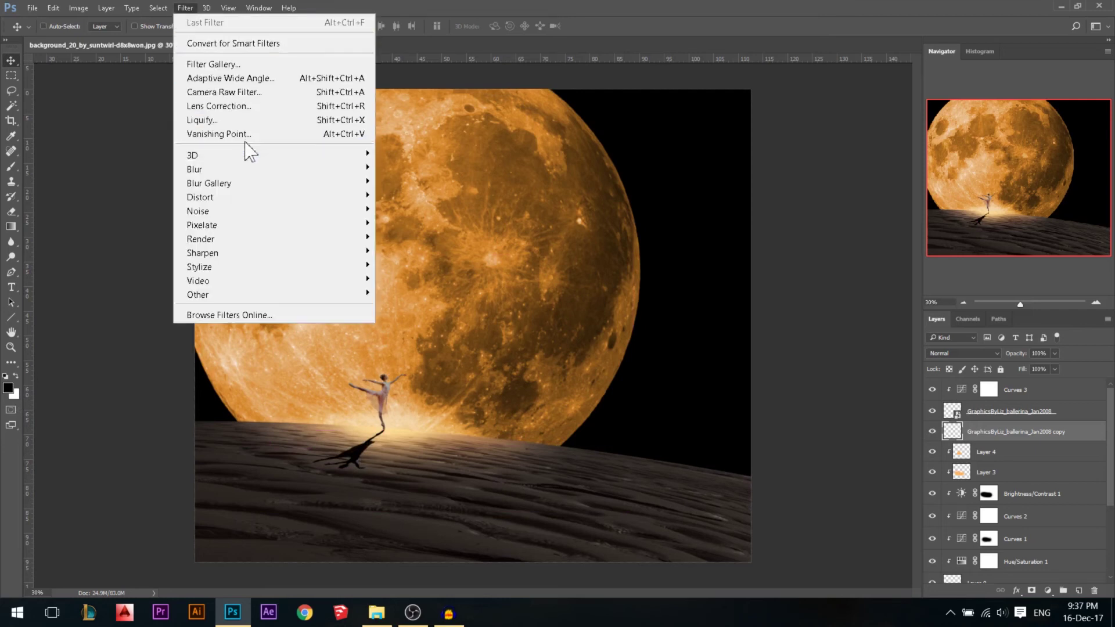
mouse_move(249, 169)
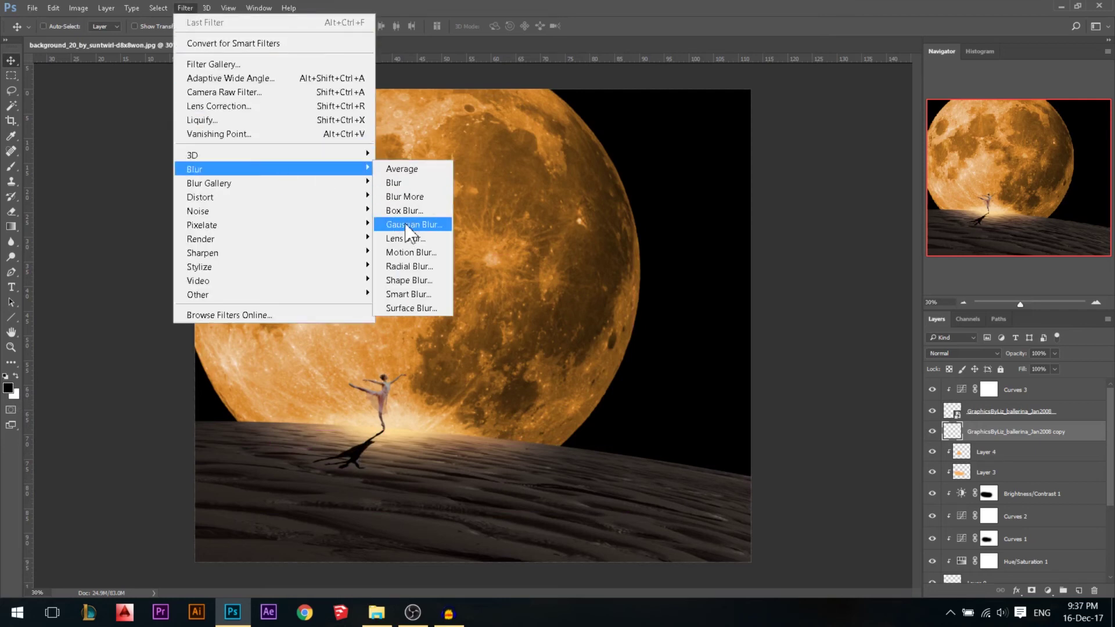
left_click(410, 225)
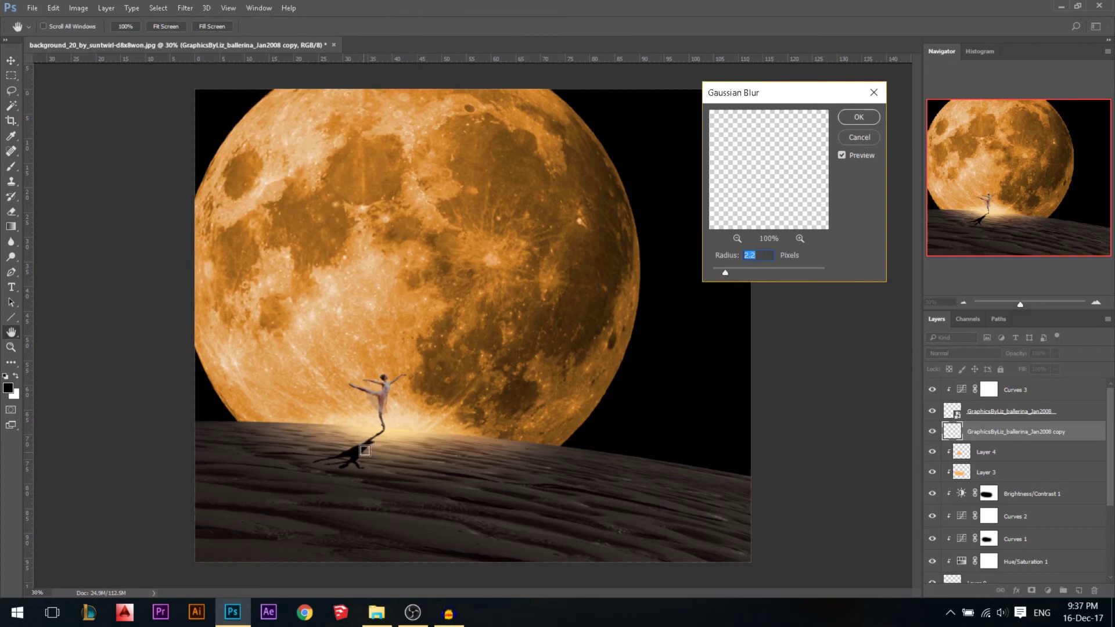
left_click(854, 118)
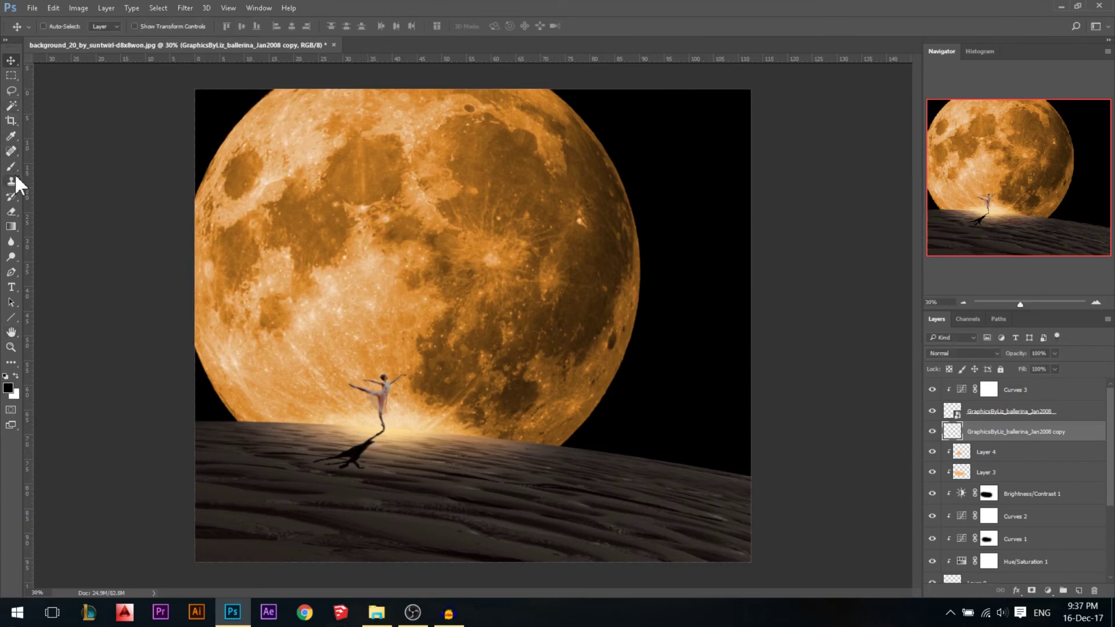
Step: Erase the shadow's far end with a large soft eraser and lower its opacity slightly
key("e")
mouse_move(443, 410)
left_mouse_down()
mouse_move(352, 424)
mouse_move(229, 419)
mouse_move(223, 451)
mouse_move(242, 420)
mouse_move(259, 422)
left_mouse_up()
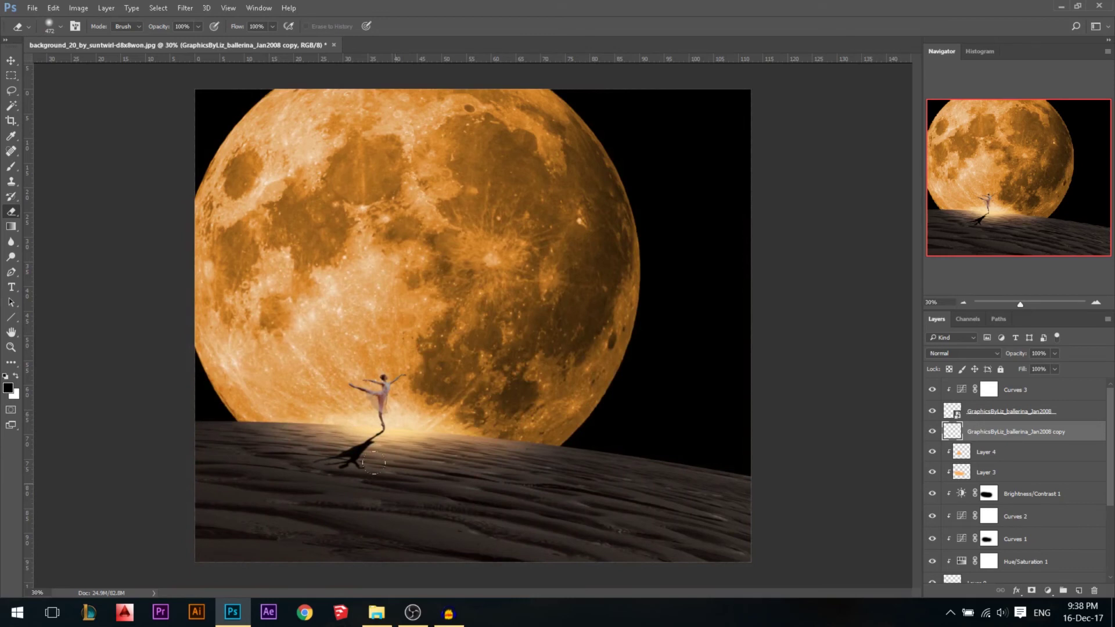
left_click_drag(362, 454, 353, 473)
left_click(11, 61)
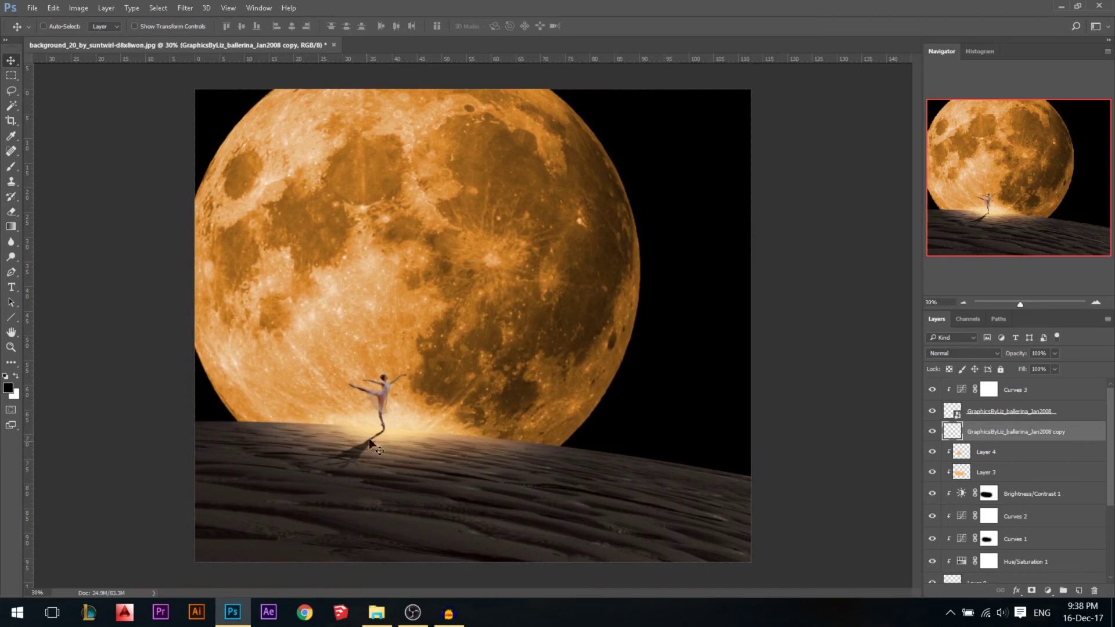
left_click_drag(1019, 355, 1016, 354)
Step: Add a Brightness/Contrast layer above Layer 0 with lowered brightness to darken the ground
scroll(535, 383, "down", 1)
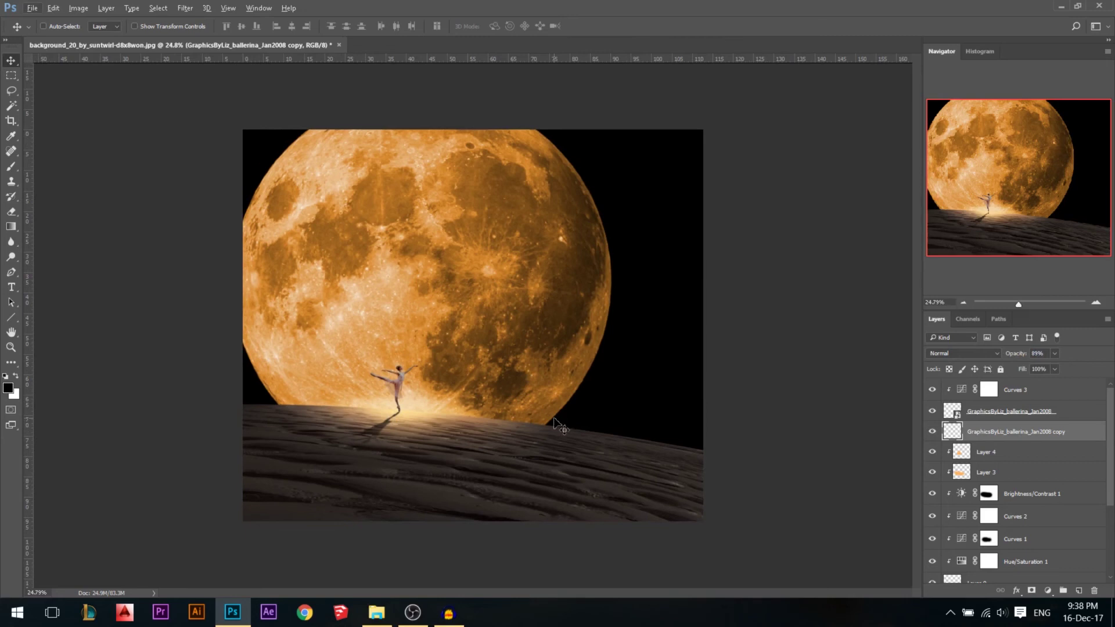
scroll(554, 423, "down", 1)
scroll(498, 332, "up", 2)
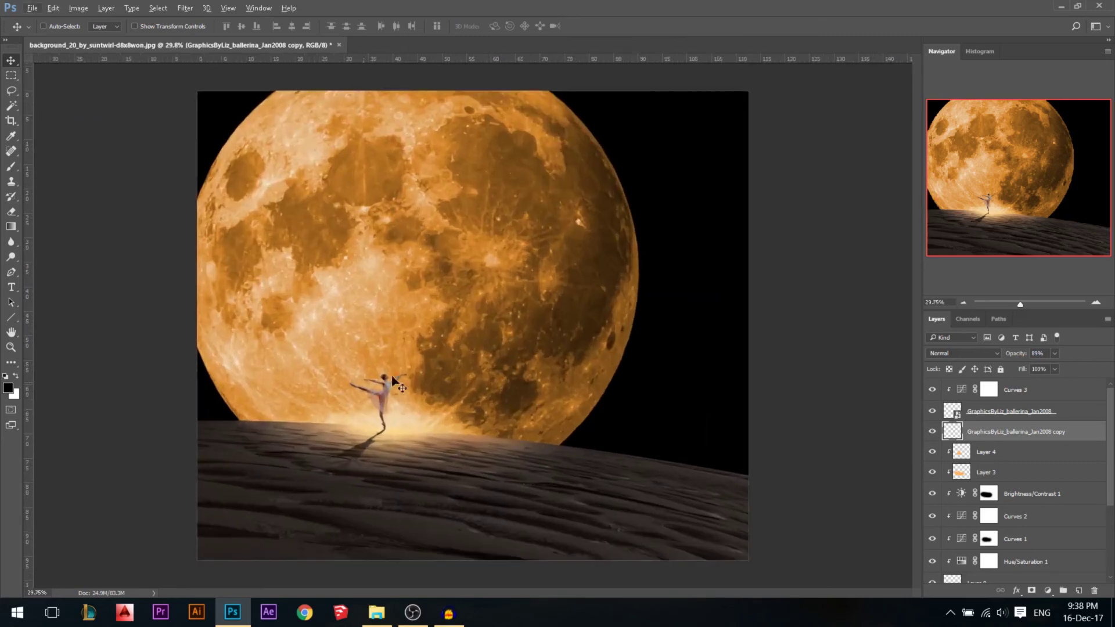
scroll(465, 418, "down", 1)
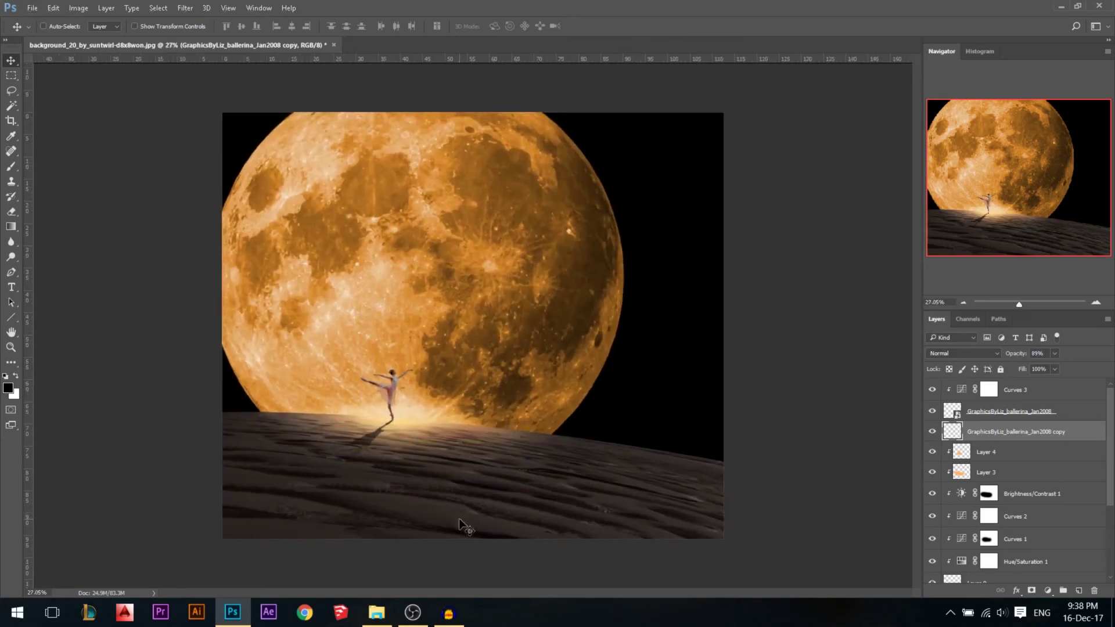
scroll(999, 509, "down", 3)
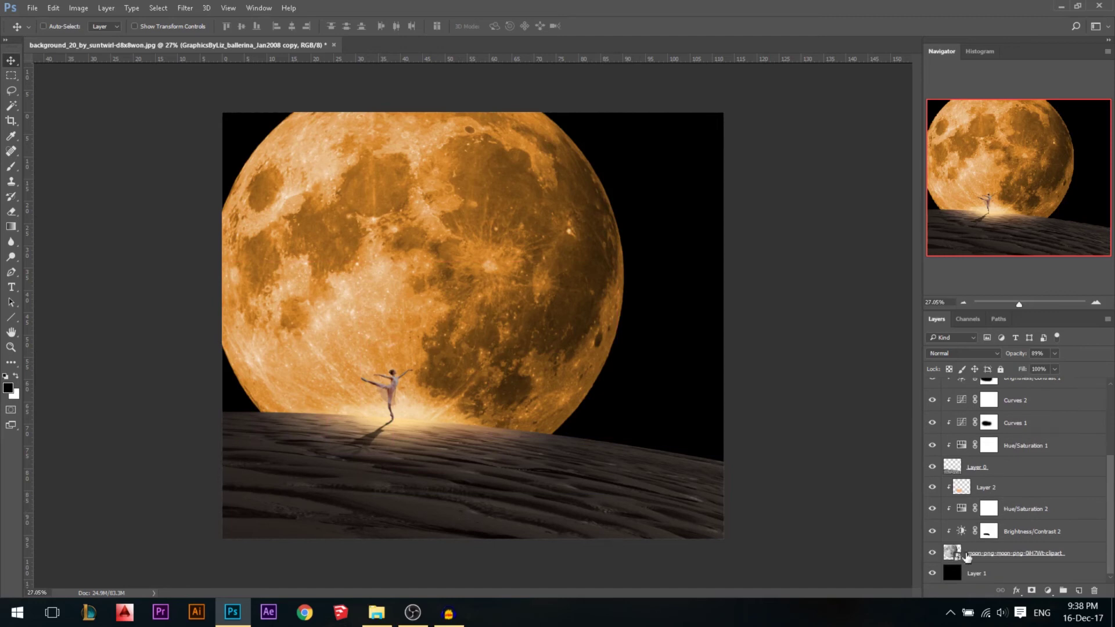
left_click(970, 468)
left_click(1051, 590)
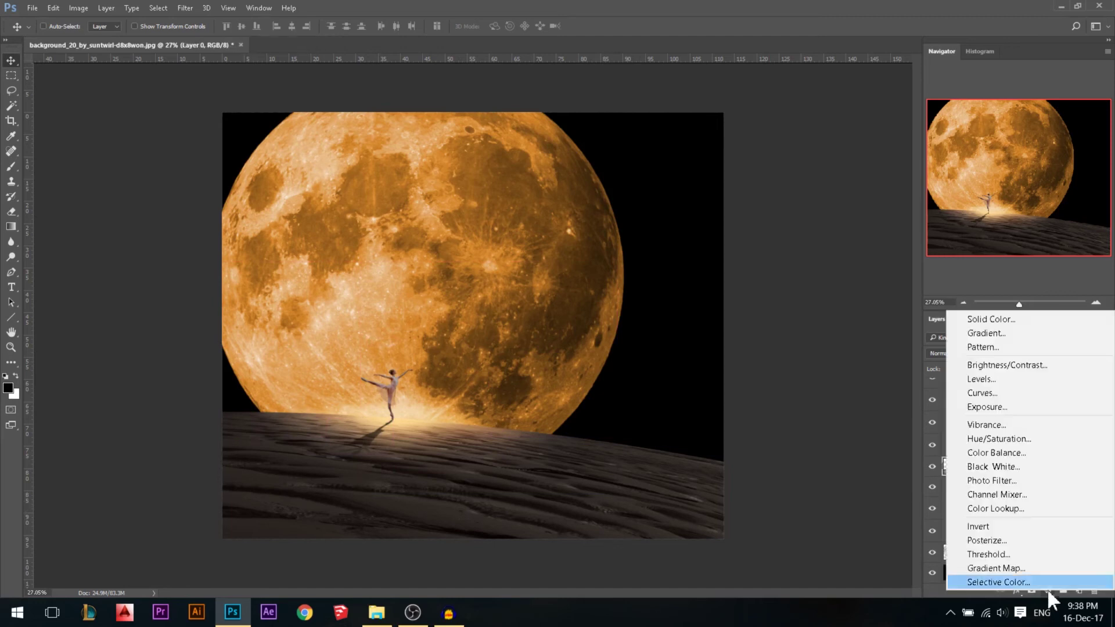
left_click(1002, 363)
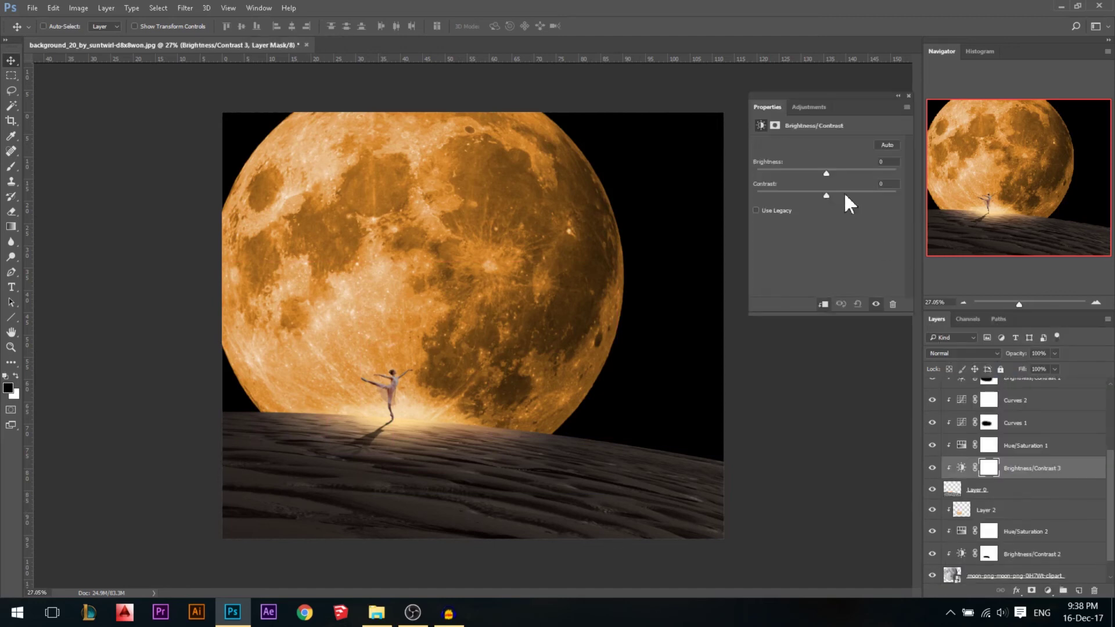
left_click(804, 172)
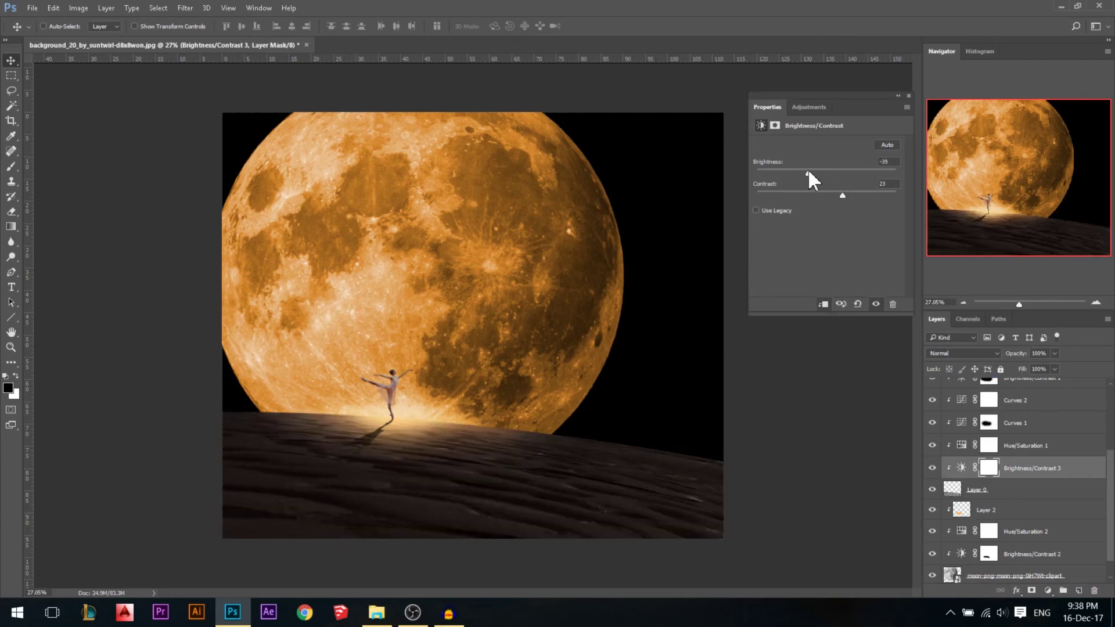
left_click(909, 95)
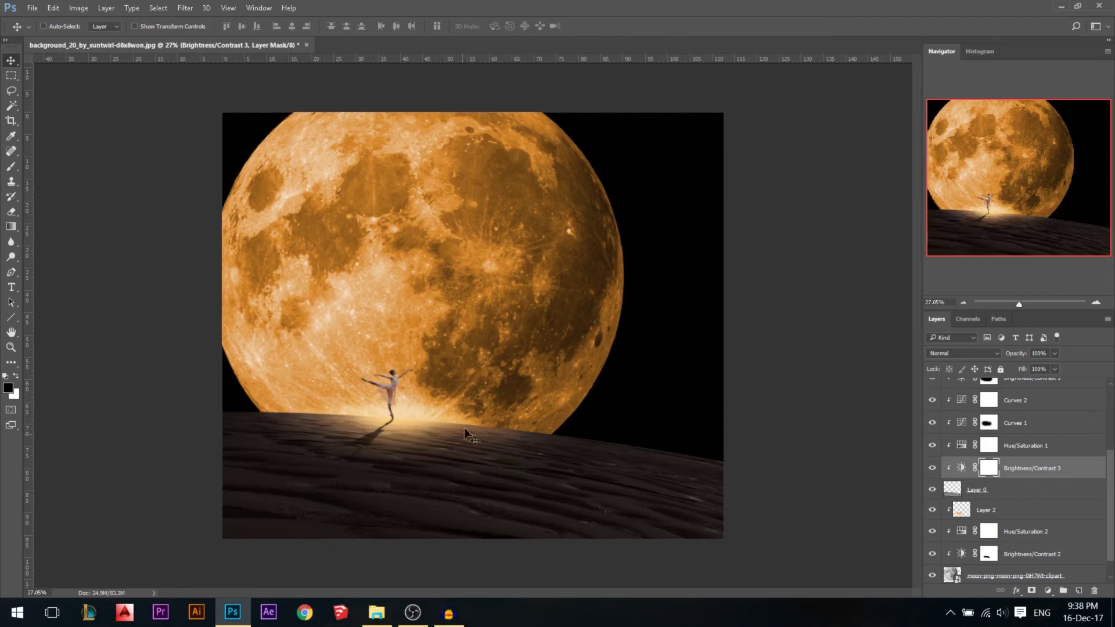
Step: Drag the starry-night image from the Ballerina folder into Photoshop
left_click(377, 613)
left_click(514, 121)
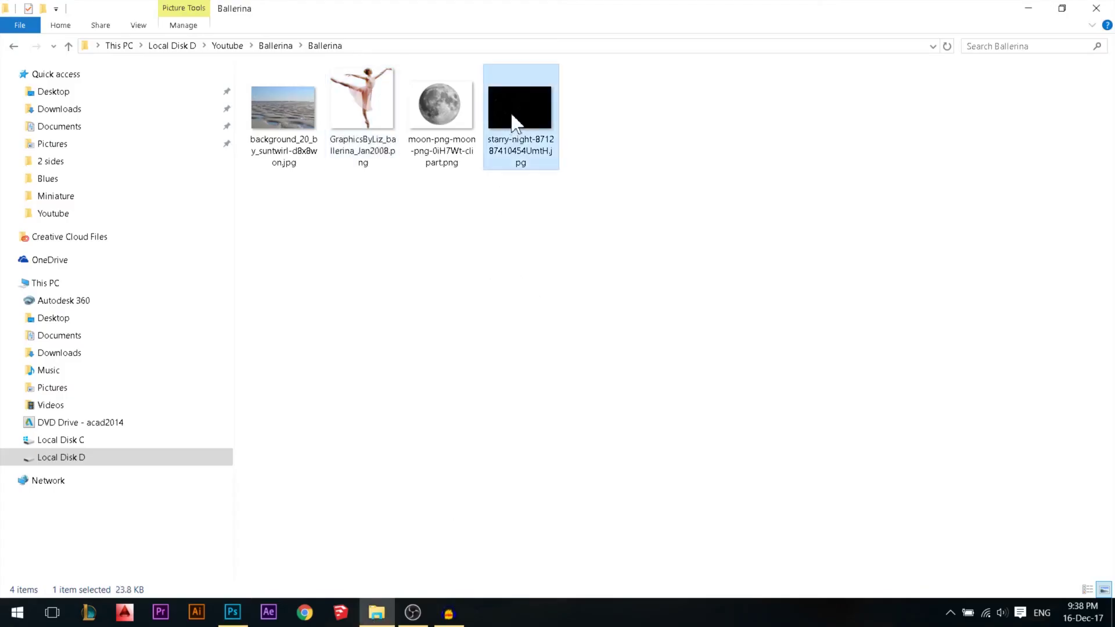
left_click_drag(515, 122, 605, 366)
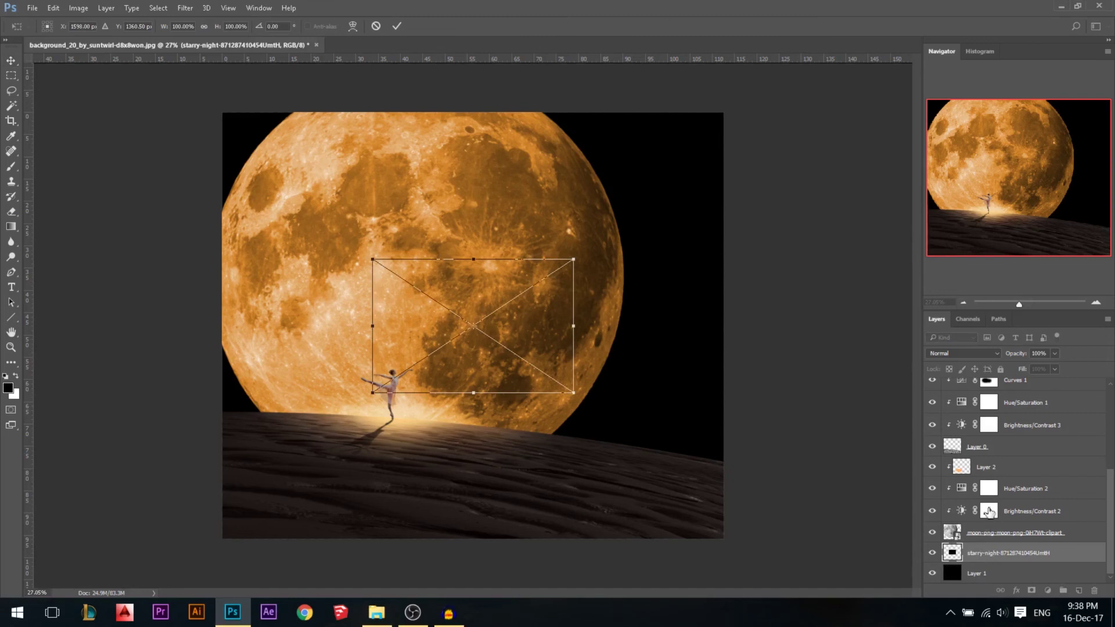
Step: Rotate the starry-night image 90°, move it up-right, enlarge it to about 175% and commit
left_click_drag(601, 228, 580, 429)
left_click_drag(530, 298, 668, 186)
left_click_drag(678, 312, 764, 469)
key("Return")
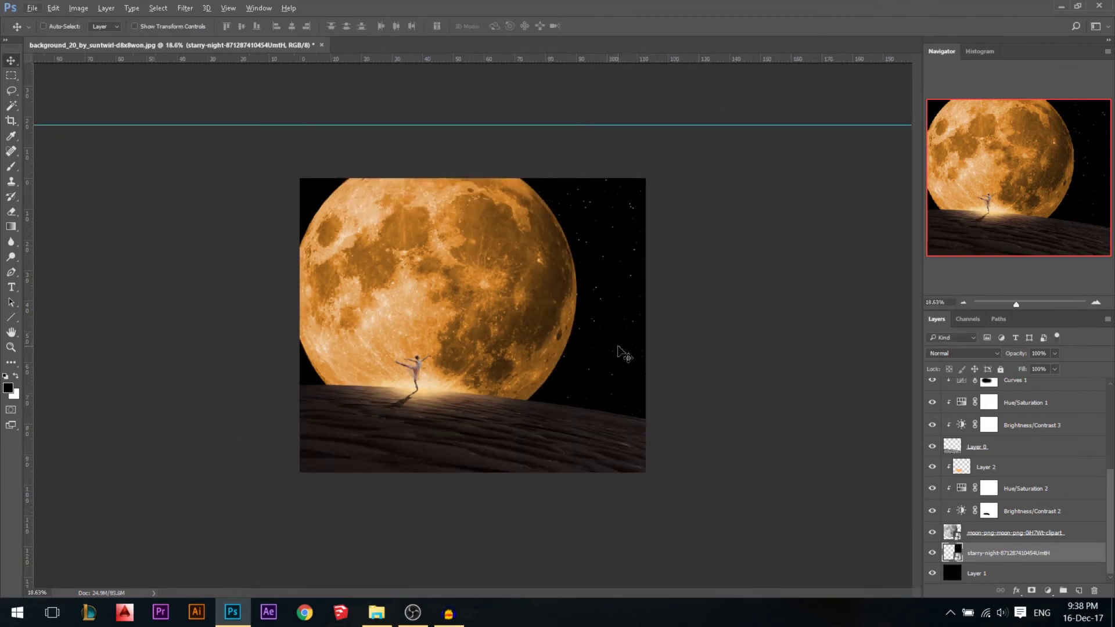
key("ctrl+plus")
scroll(1010, 441, "up", 3)
Step: Stamp all visible layers into Layer 5 above Curves 3, shift it right, and open Camera Raw Filter
left_click(1009, 393)
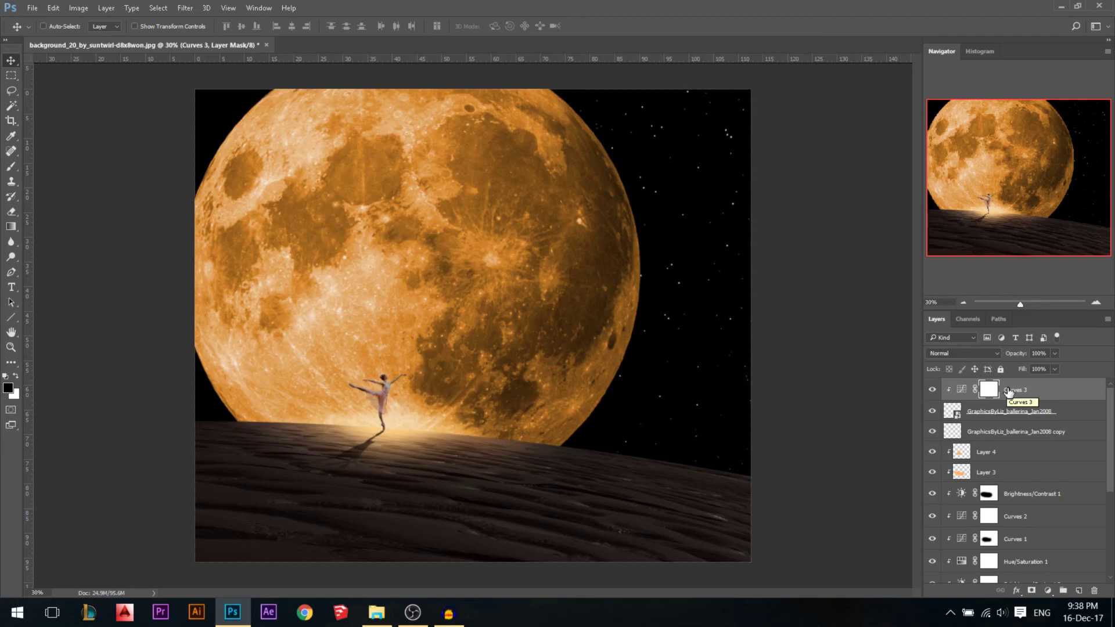
key("ctrl")
key("ctrl+alt+shift+e")
left_click_drag(439, 273, 479, 261)
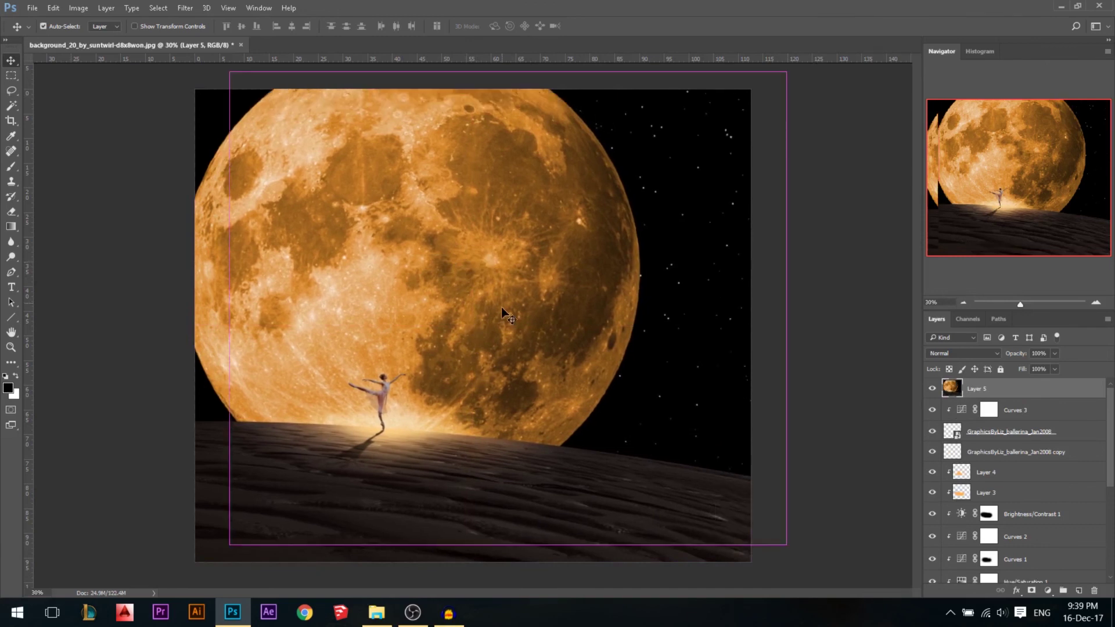
left_click(185, 8)
left_click(229, 94)
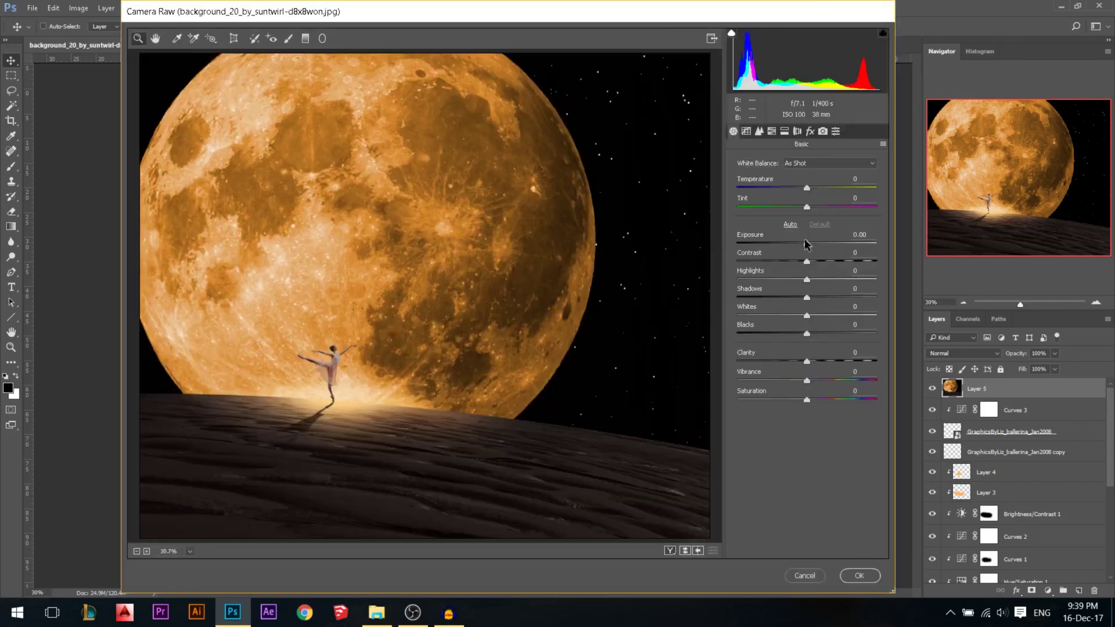
Step: In Camera Raw, set Contrast +23, Clarity +17, Highlights +21 and slightly lower Shadows
mouse_move(807, 261)
left_mouse_down()
mouse_move(834, 260)
mouse_move(823, 260)
left_mouse_up()
left_click_drag(807, 360, 818, 359)
left_click_drag(807, 188, 820, 208)
double_click(755, 187)
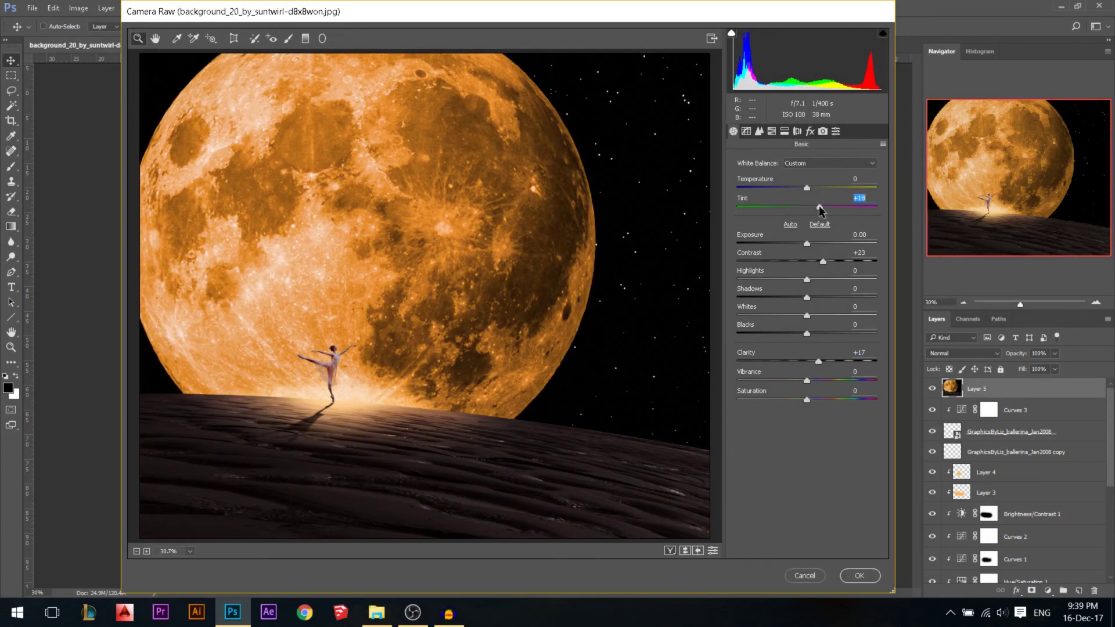
mouse_move(807, 279)
left_mouse_down()
mouse_move(838, 277)
mouse_move(822, 279)
left_mouse_up()
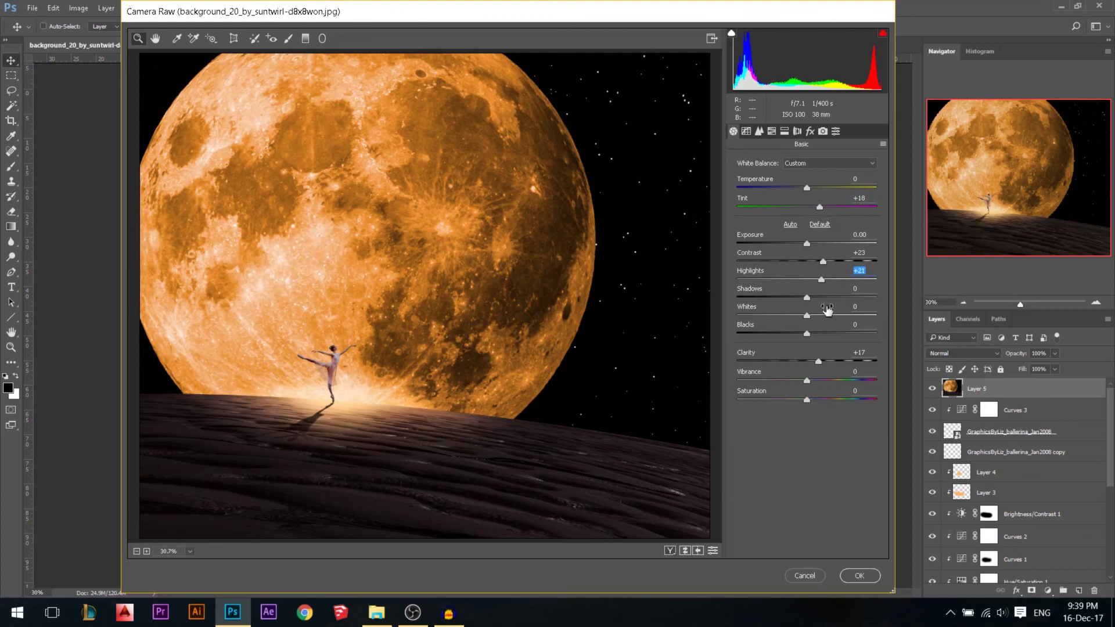
mouse_move(807, 299)
left_mouse_down()
mouse_move(683, 302)
mouse_move(798, 310)
left_mouse_up()
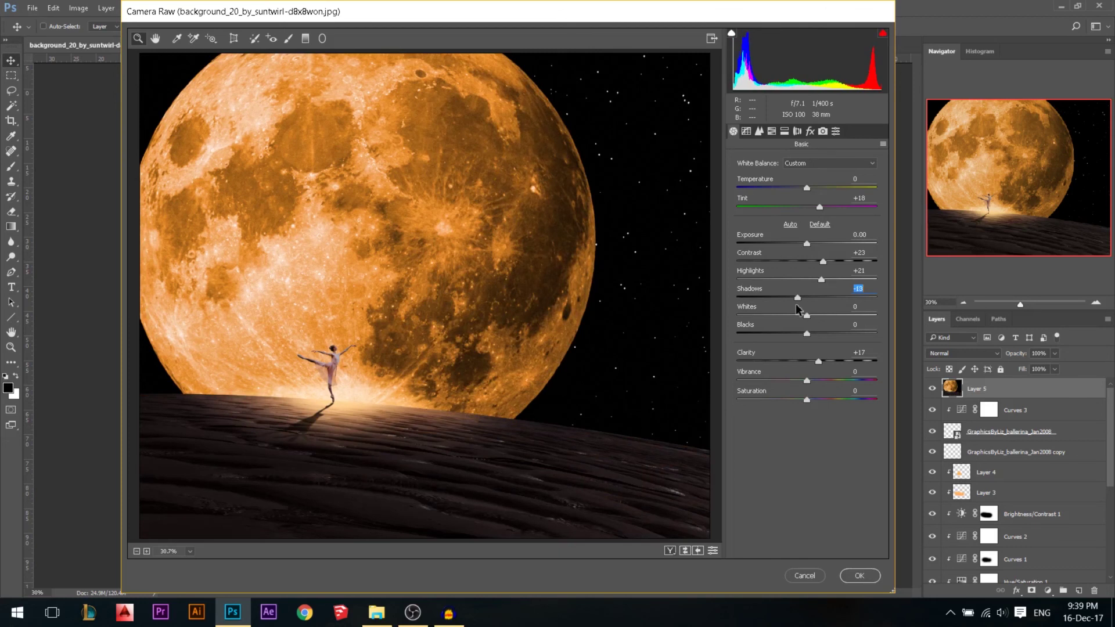
Step: Add a -14 dark edge vignette and apply the Camera Raw adjustments
left_click(811, 136)
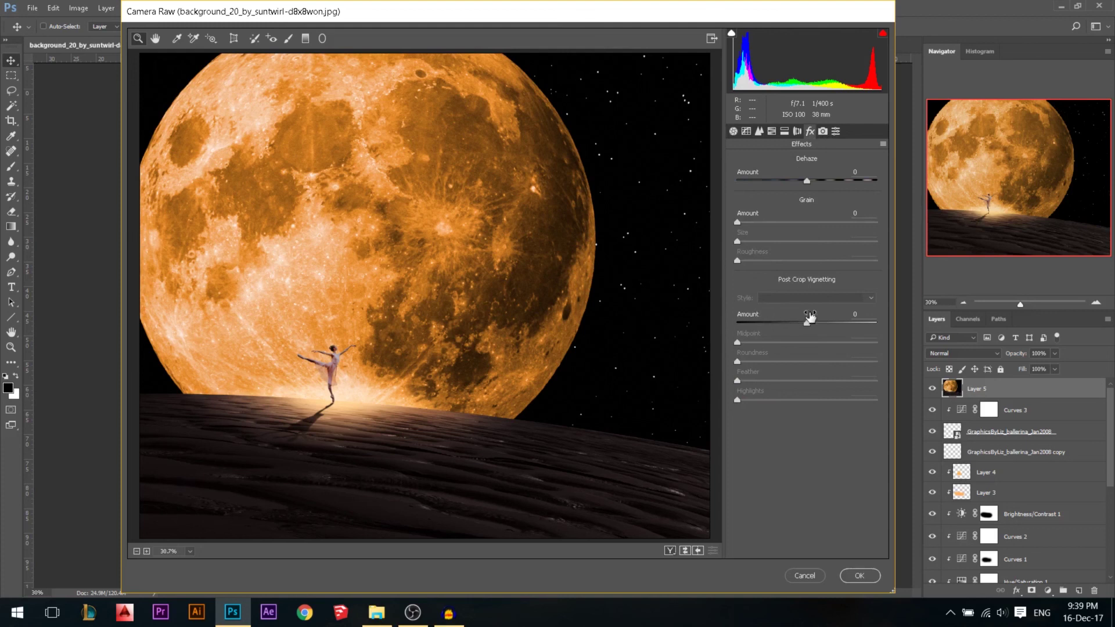
left_click_drag(809, 316, 801, 316)
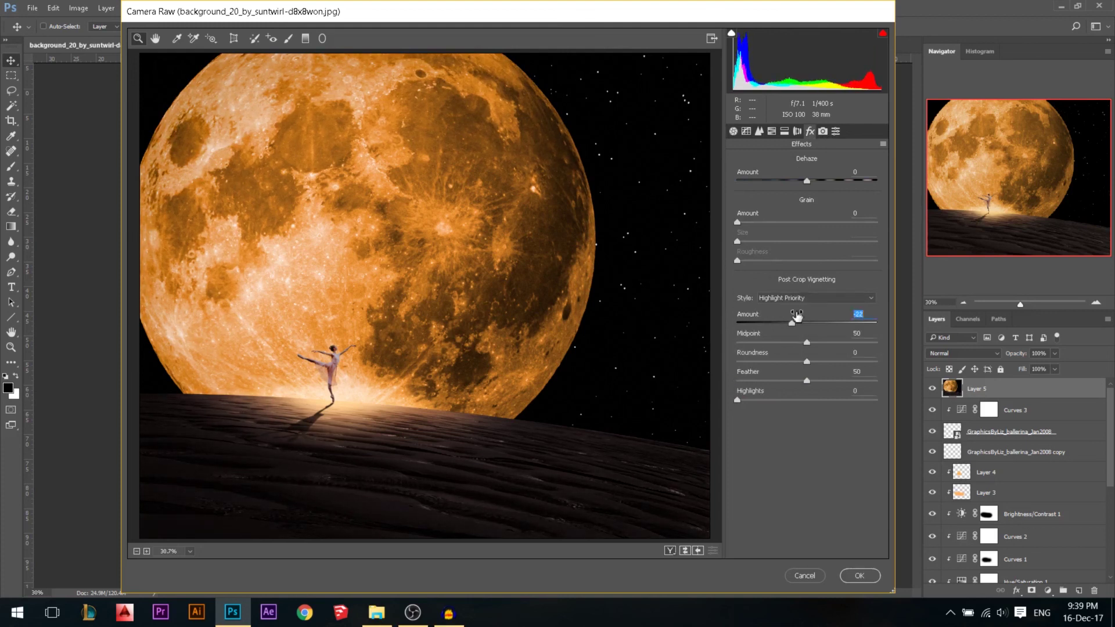
left_click(866, 577)
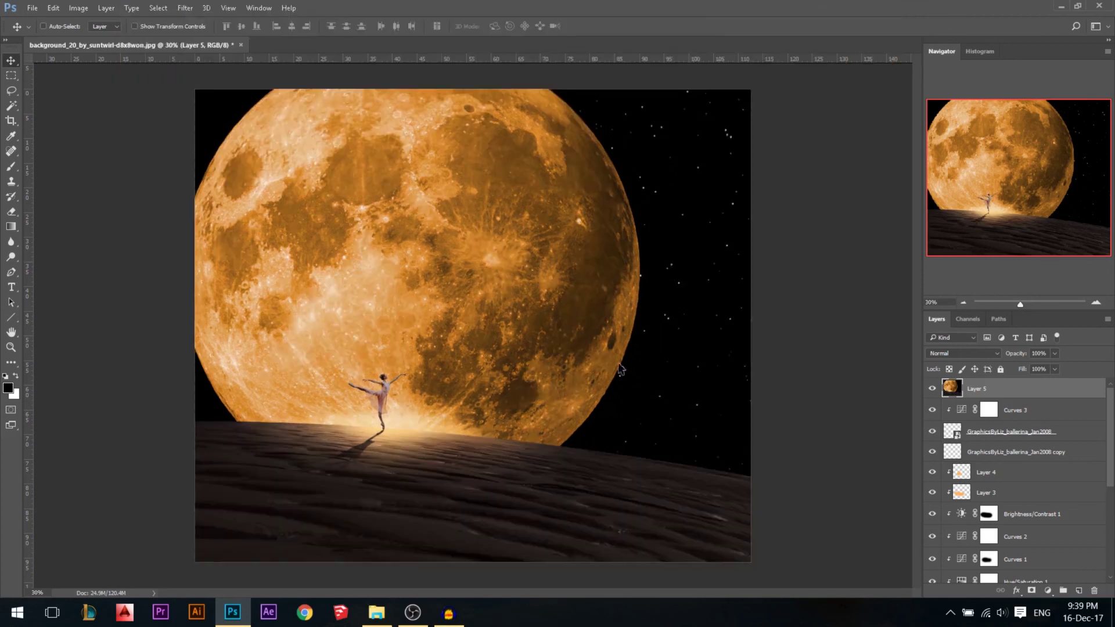
key("ctrl")
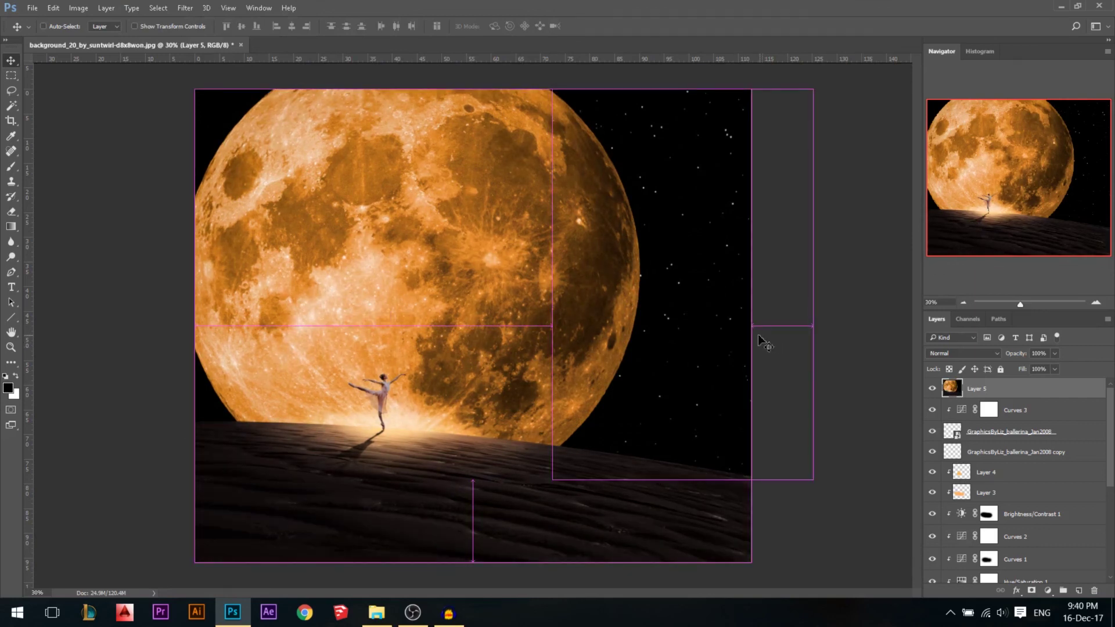
scroll(610, 298, "down", 1)
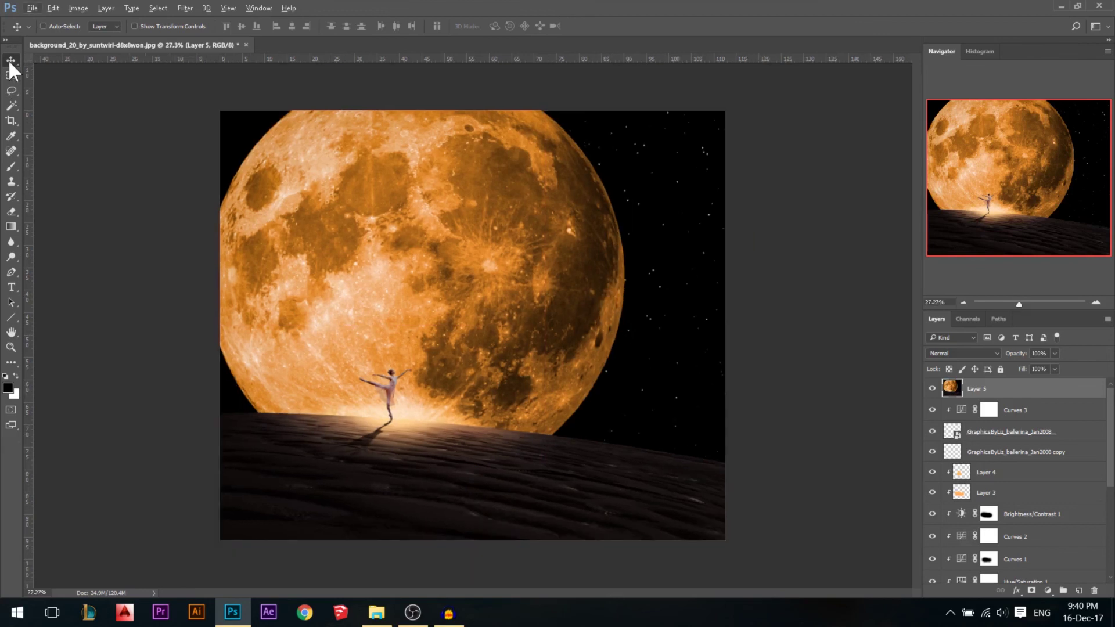